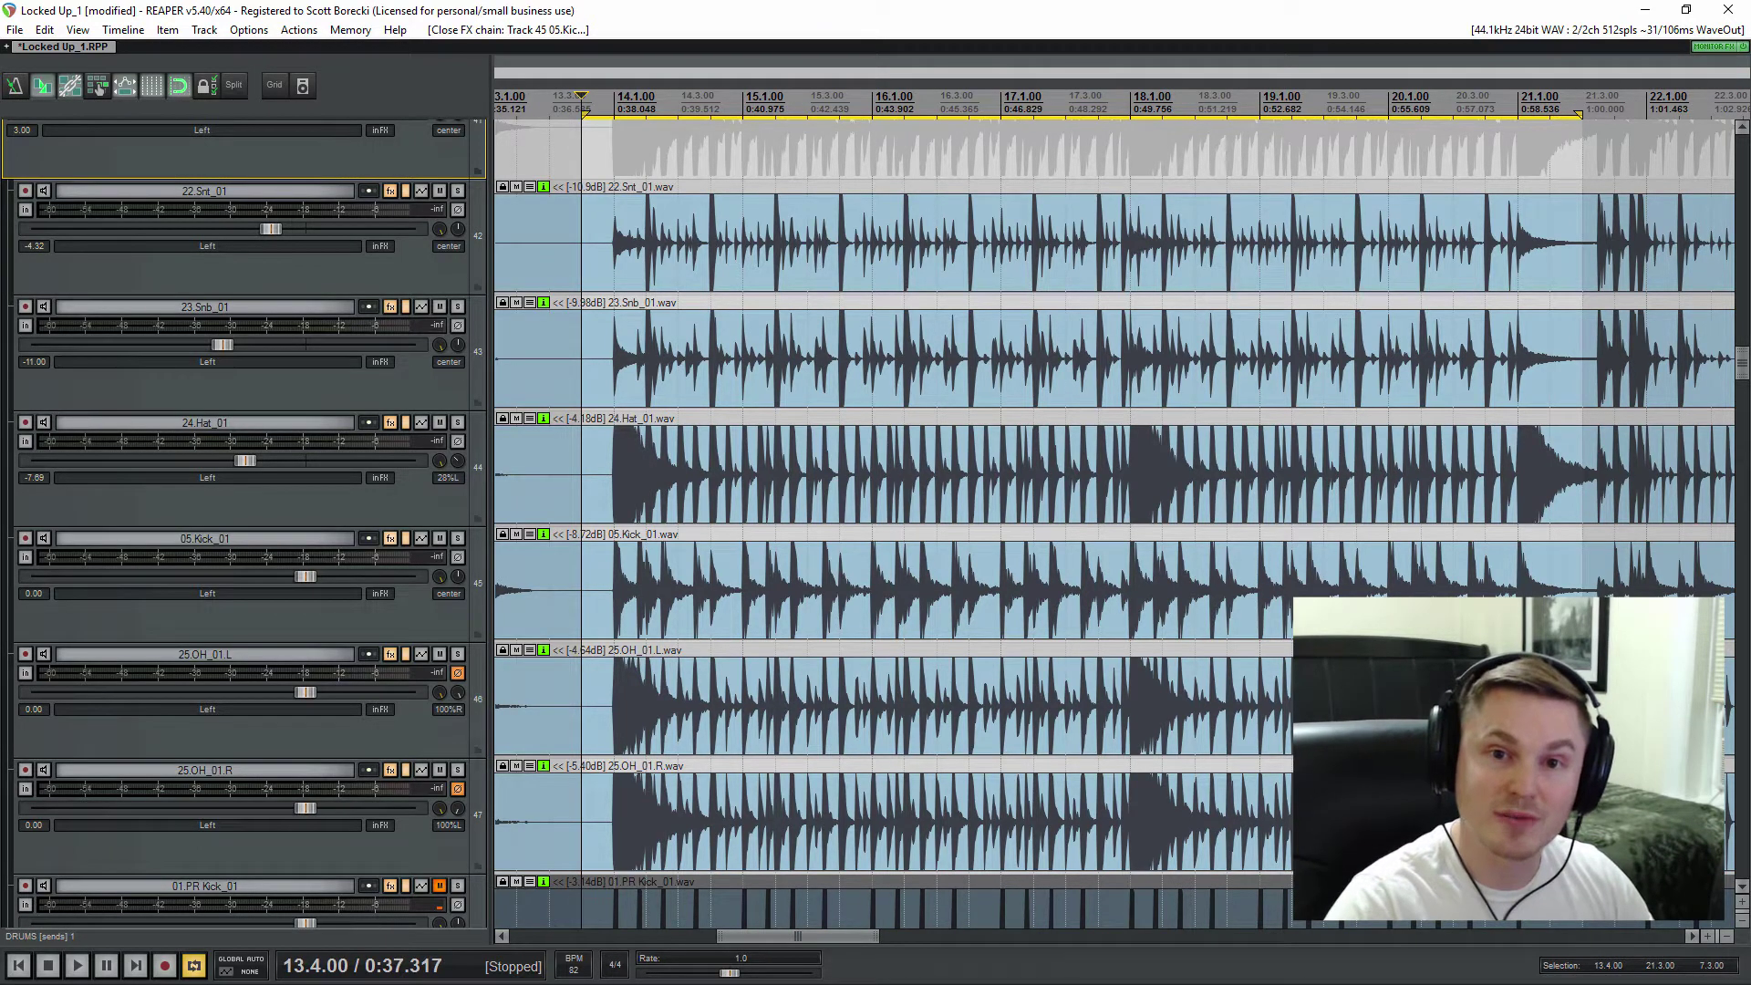
Step: Play the looped section and compare the 05.Kick_01 track soloed against the full drum mix
click(246, 625)
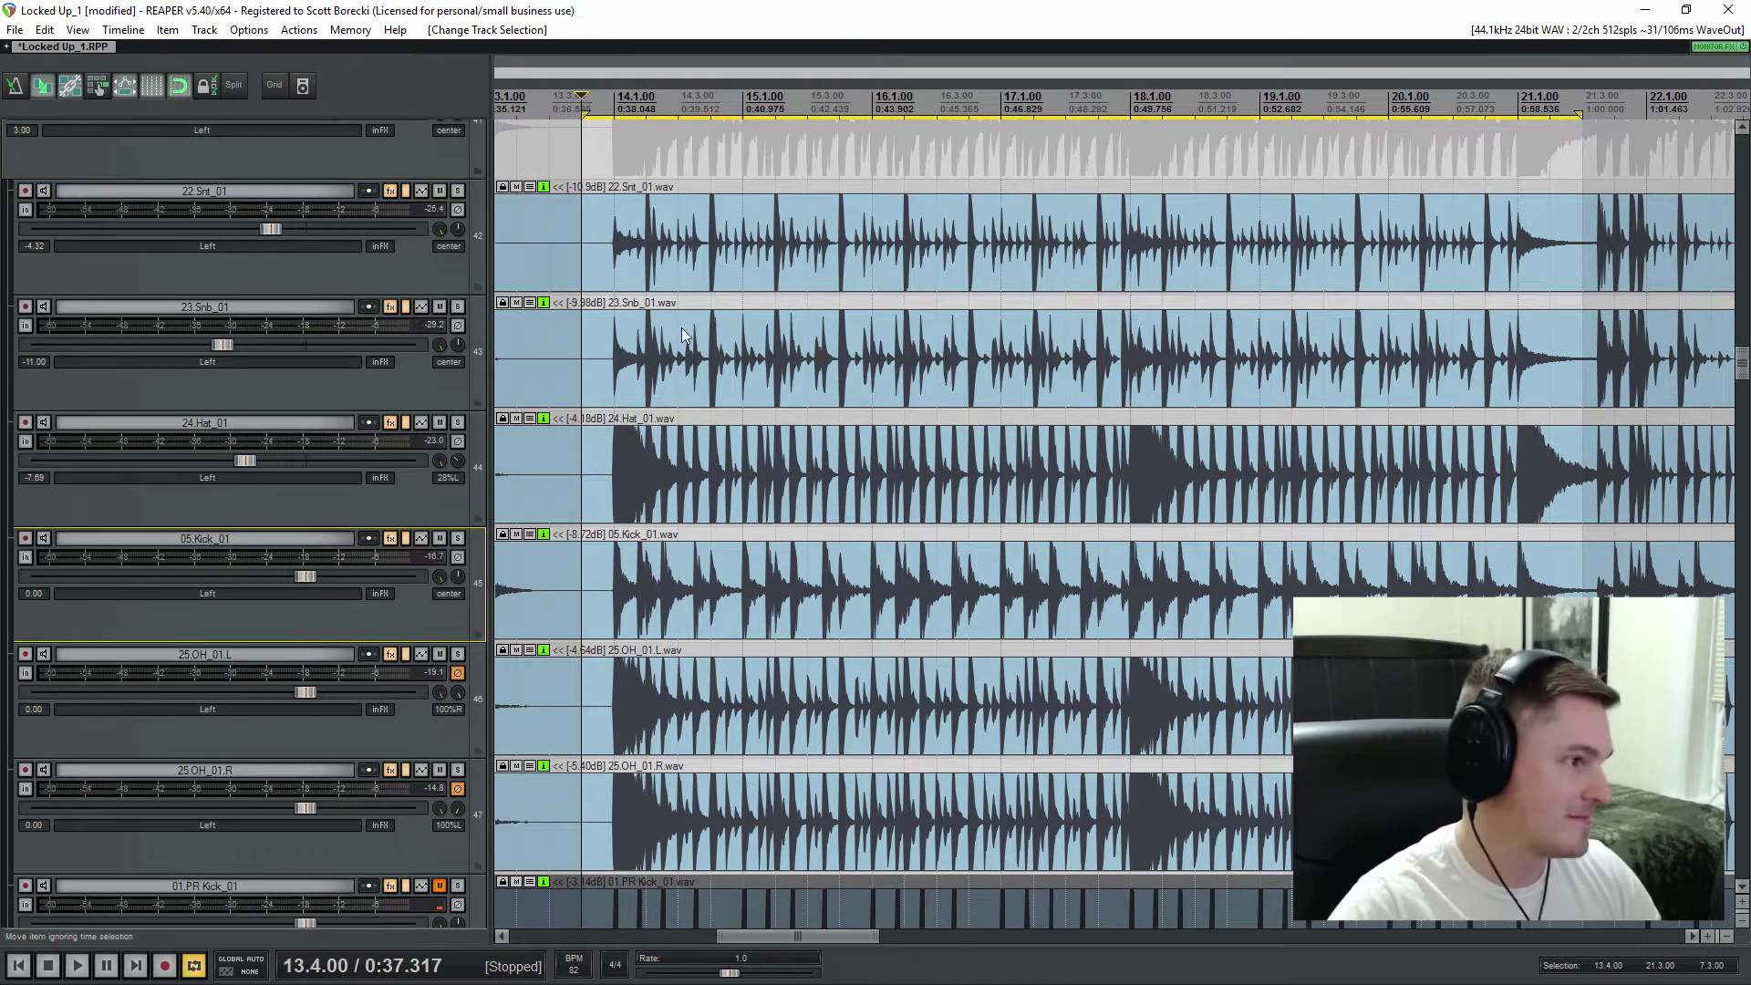
key(space)
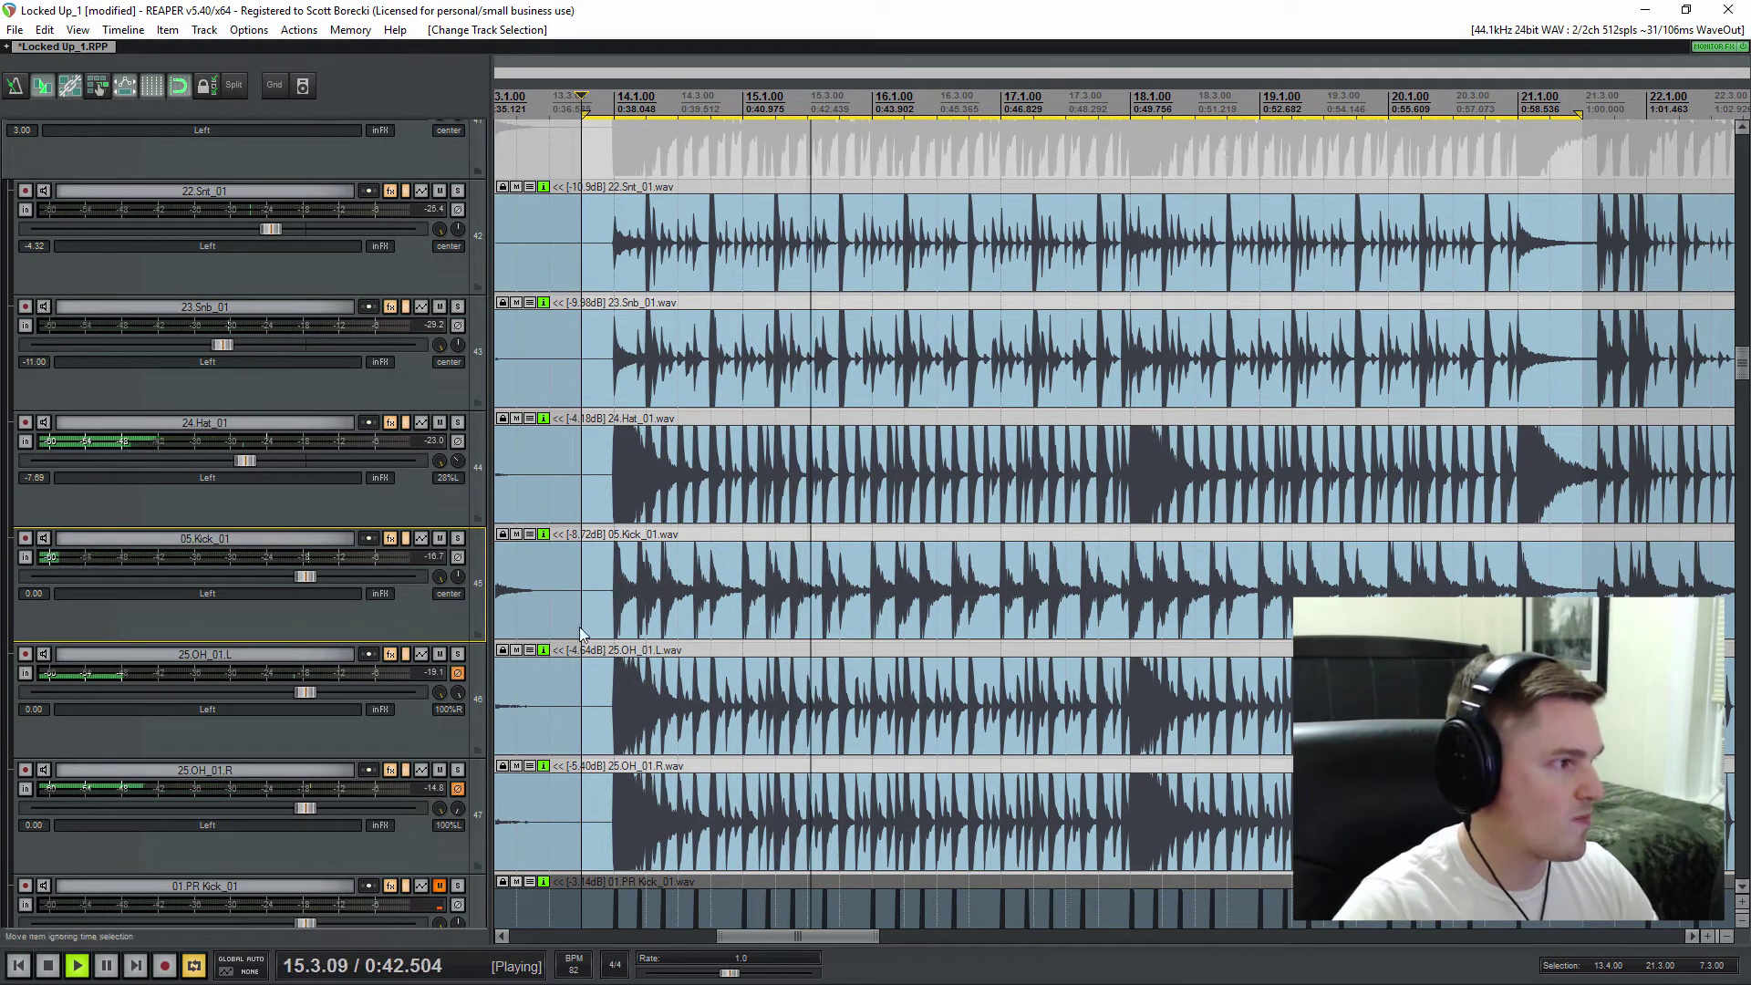
click(462, 539)
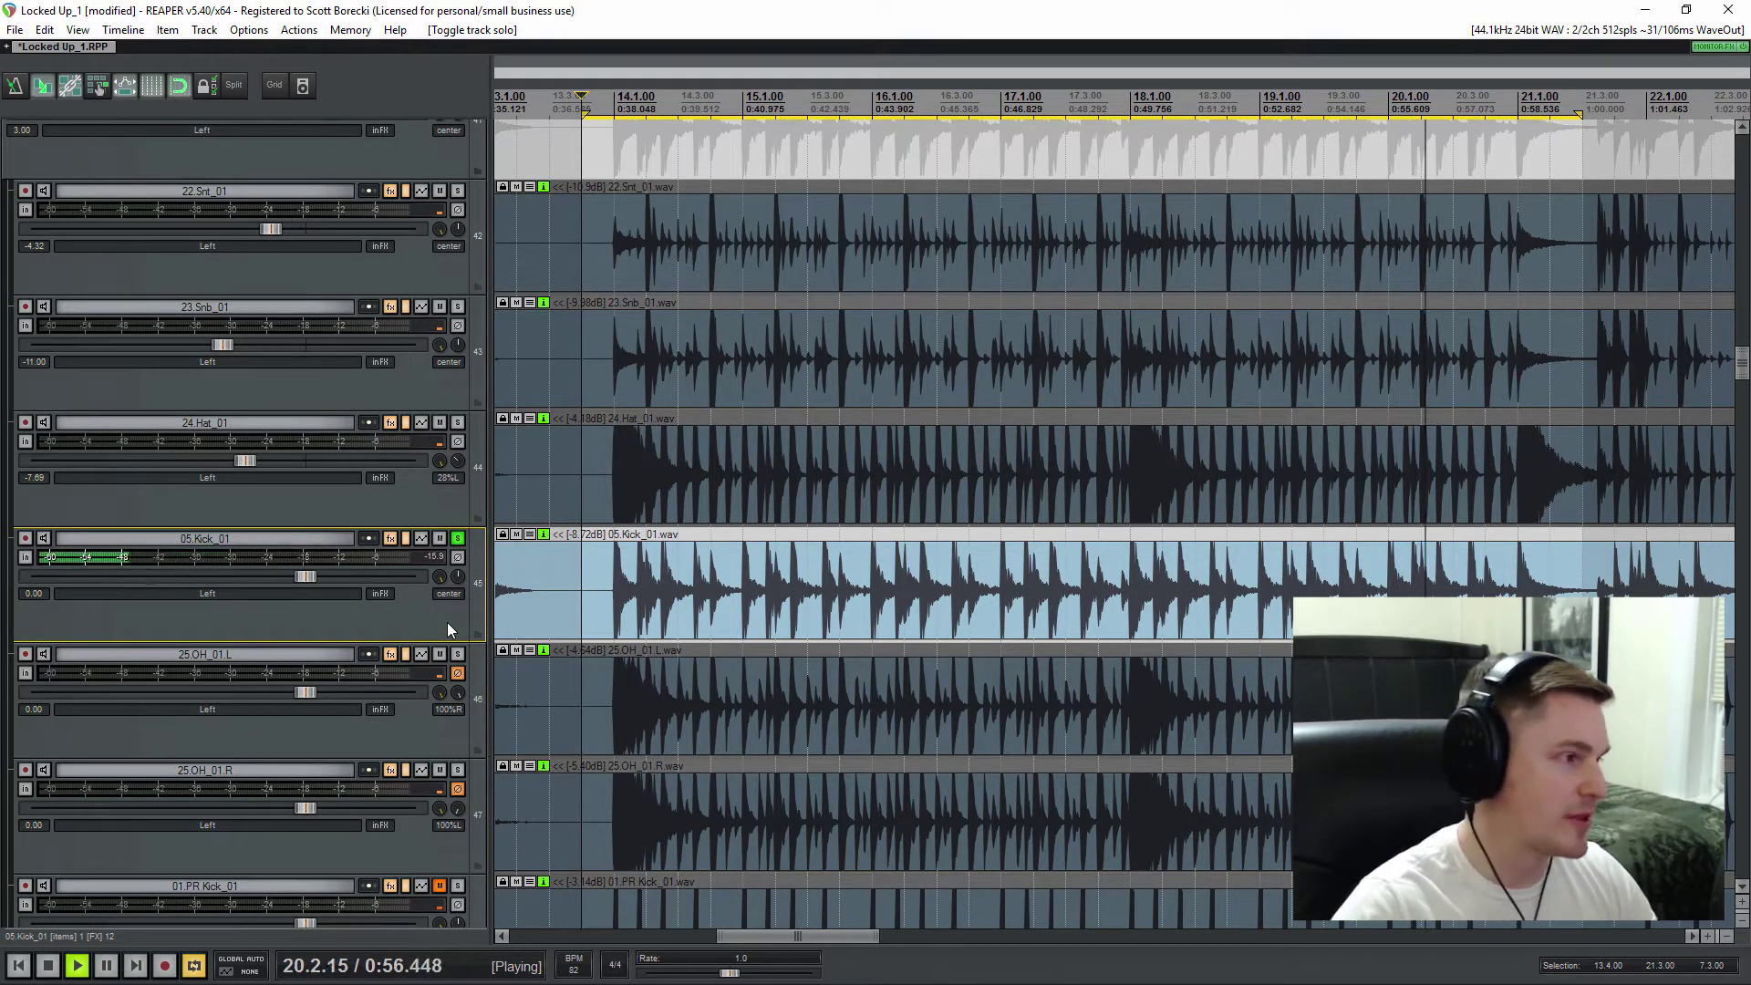
click(458, 538)
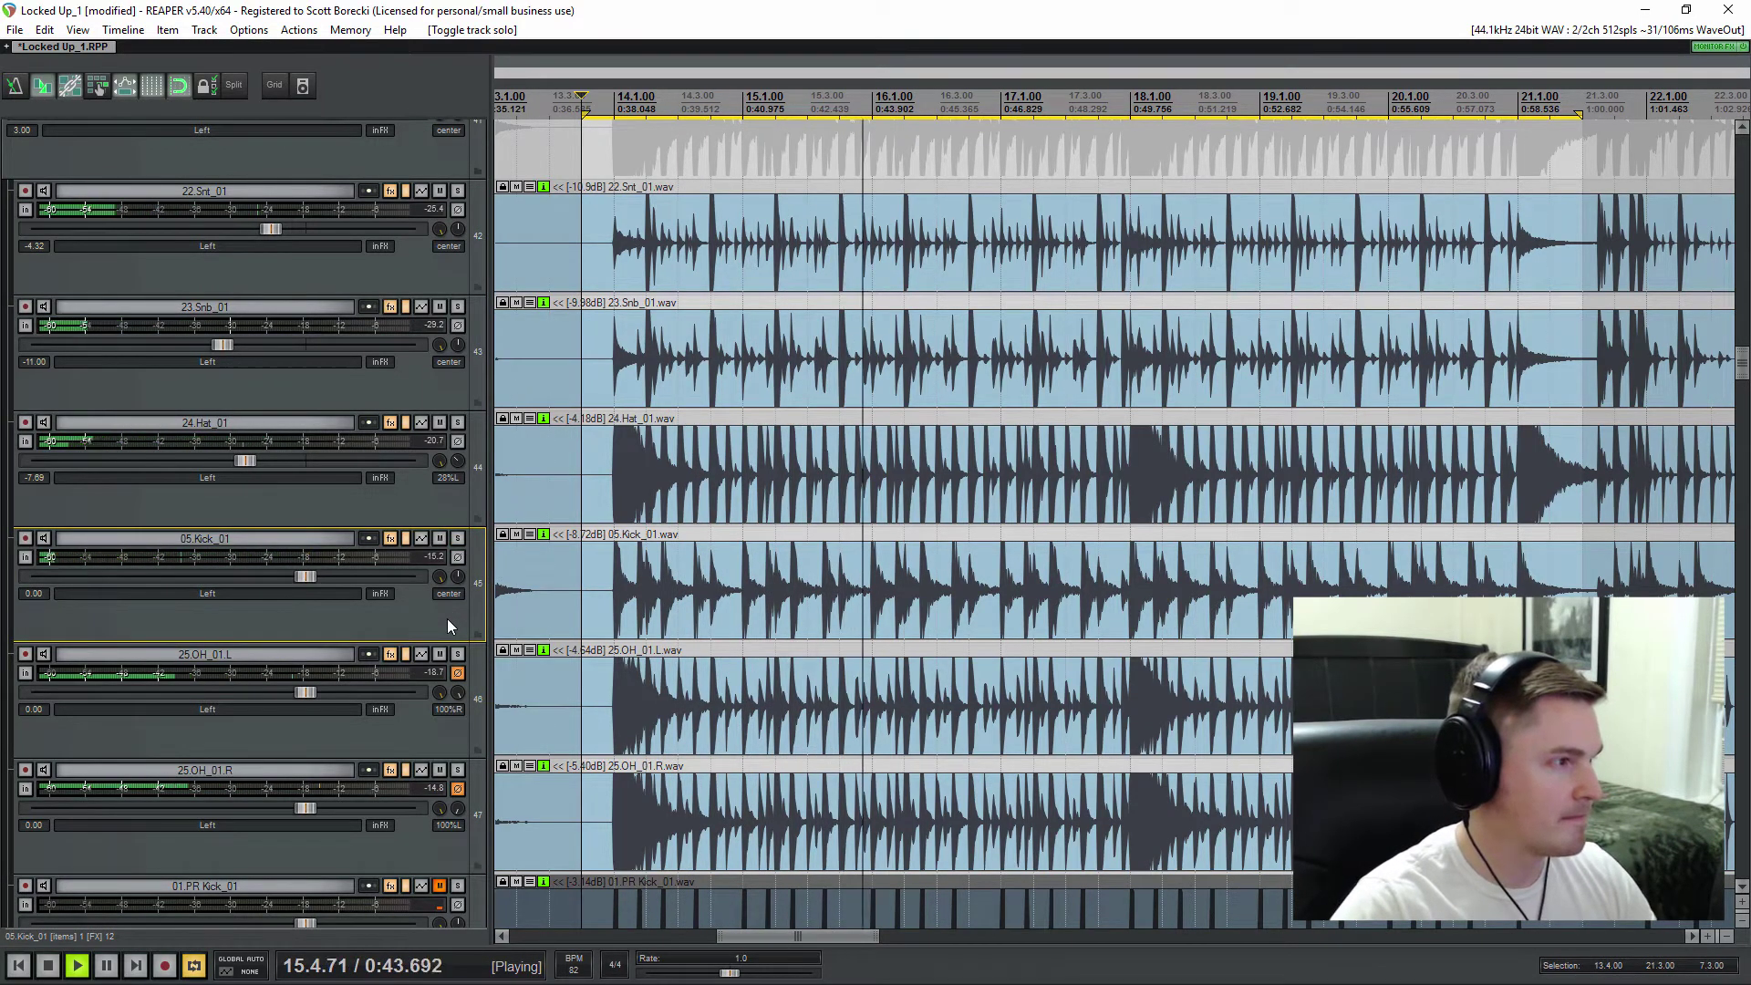
click(460, 540)
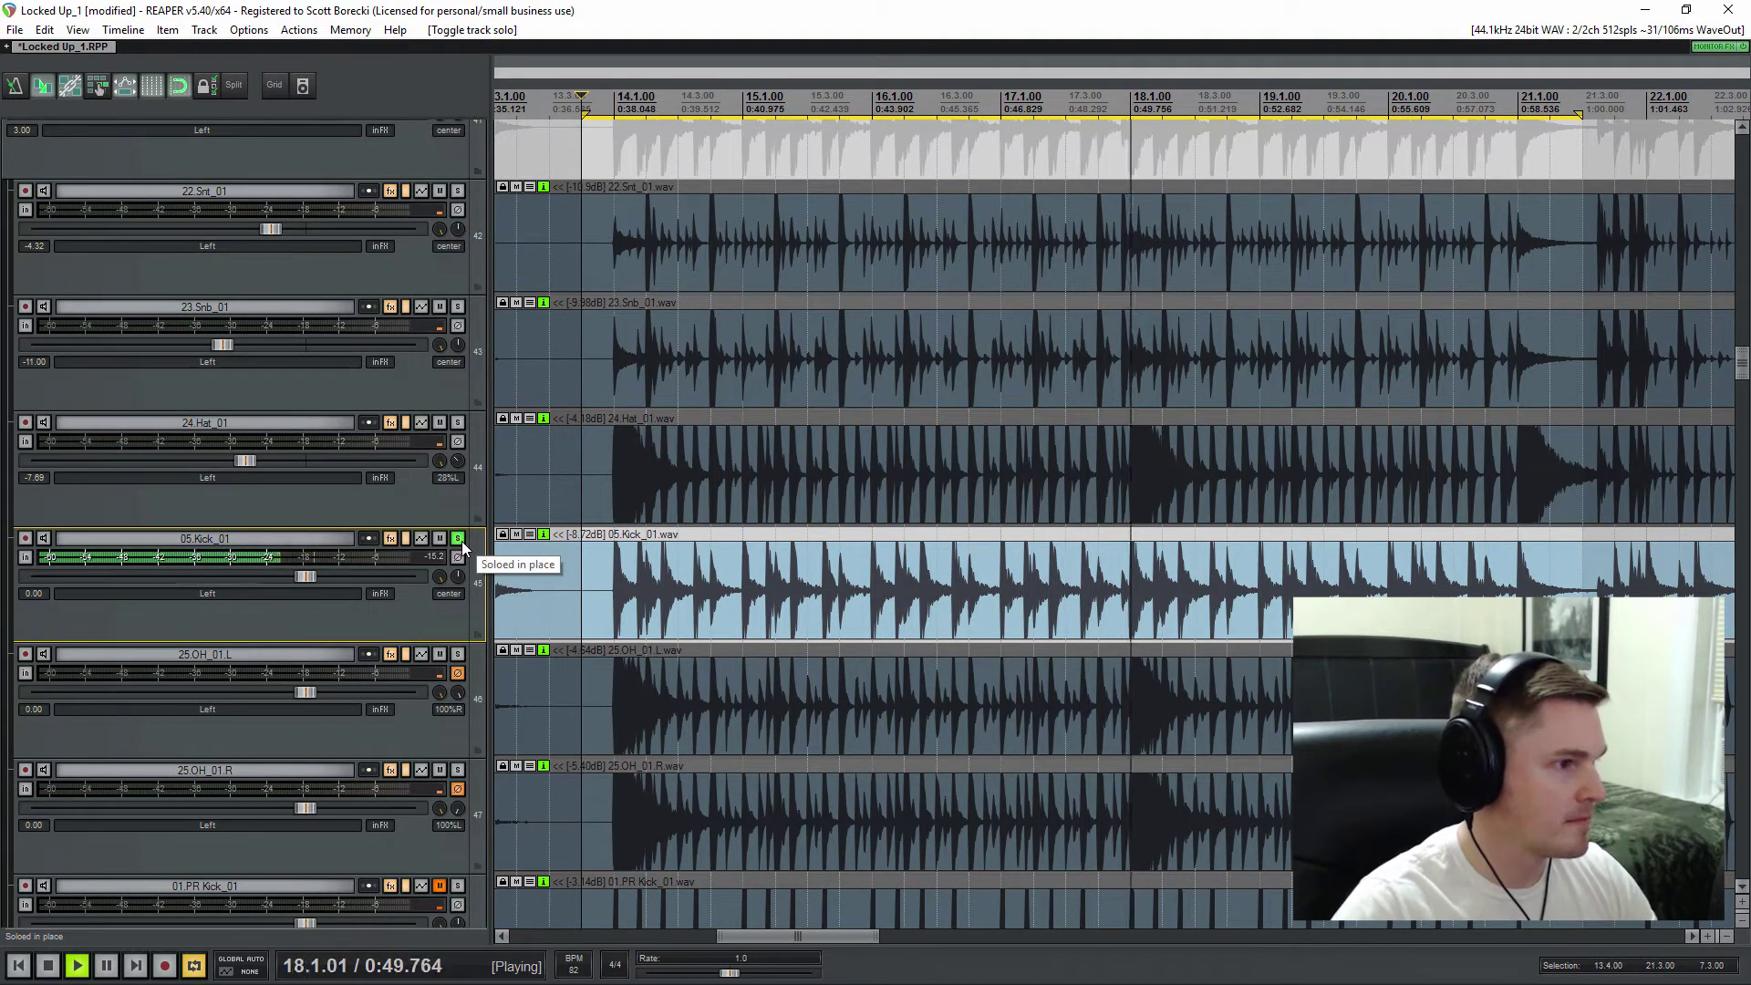
click(459, 540)
click(458, 541)
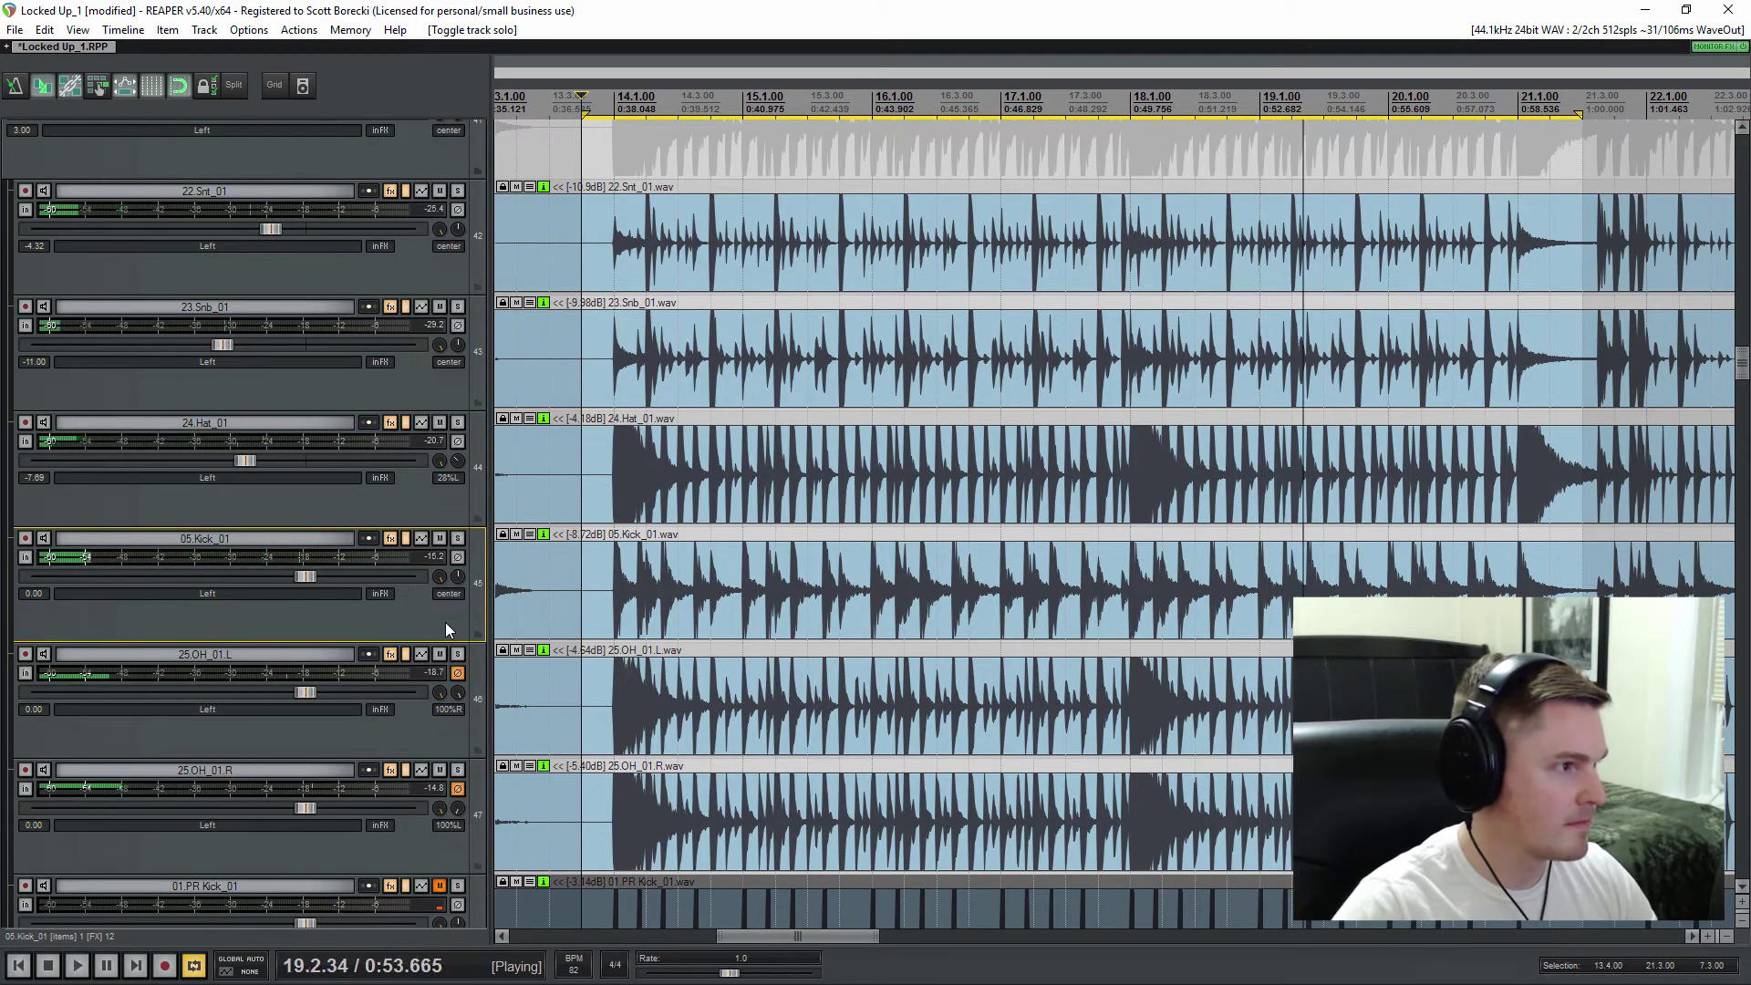
key(space)
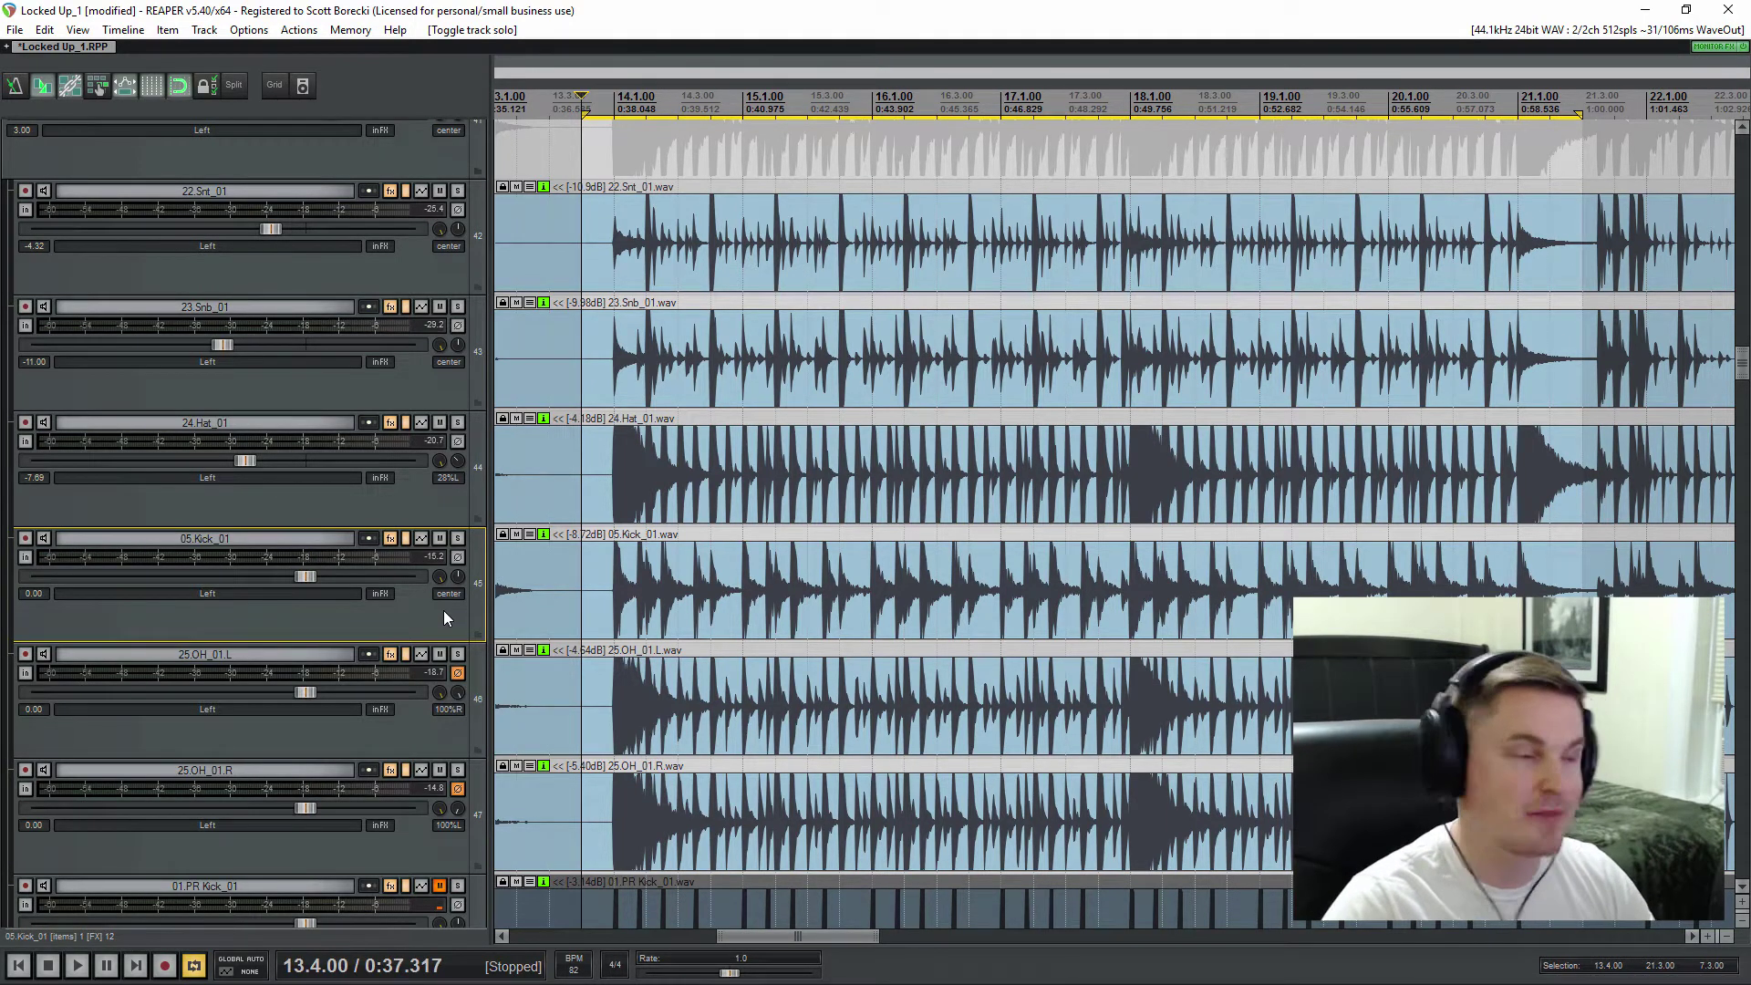
Step: Open the 05.Kick_01 track's effects chain at Trigger 2 and play the track soloed
mouse_move(395, 544)
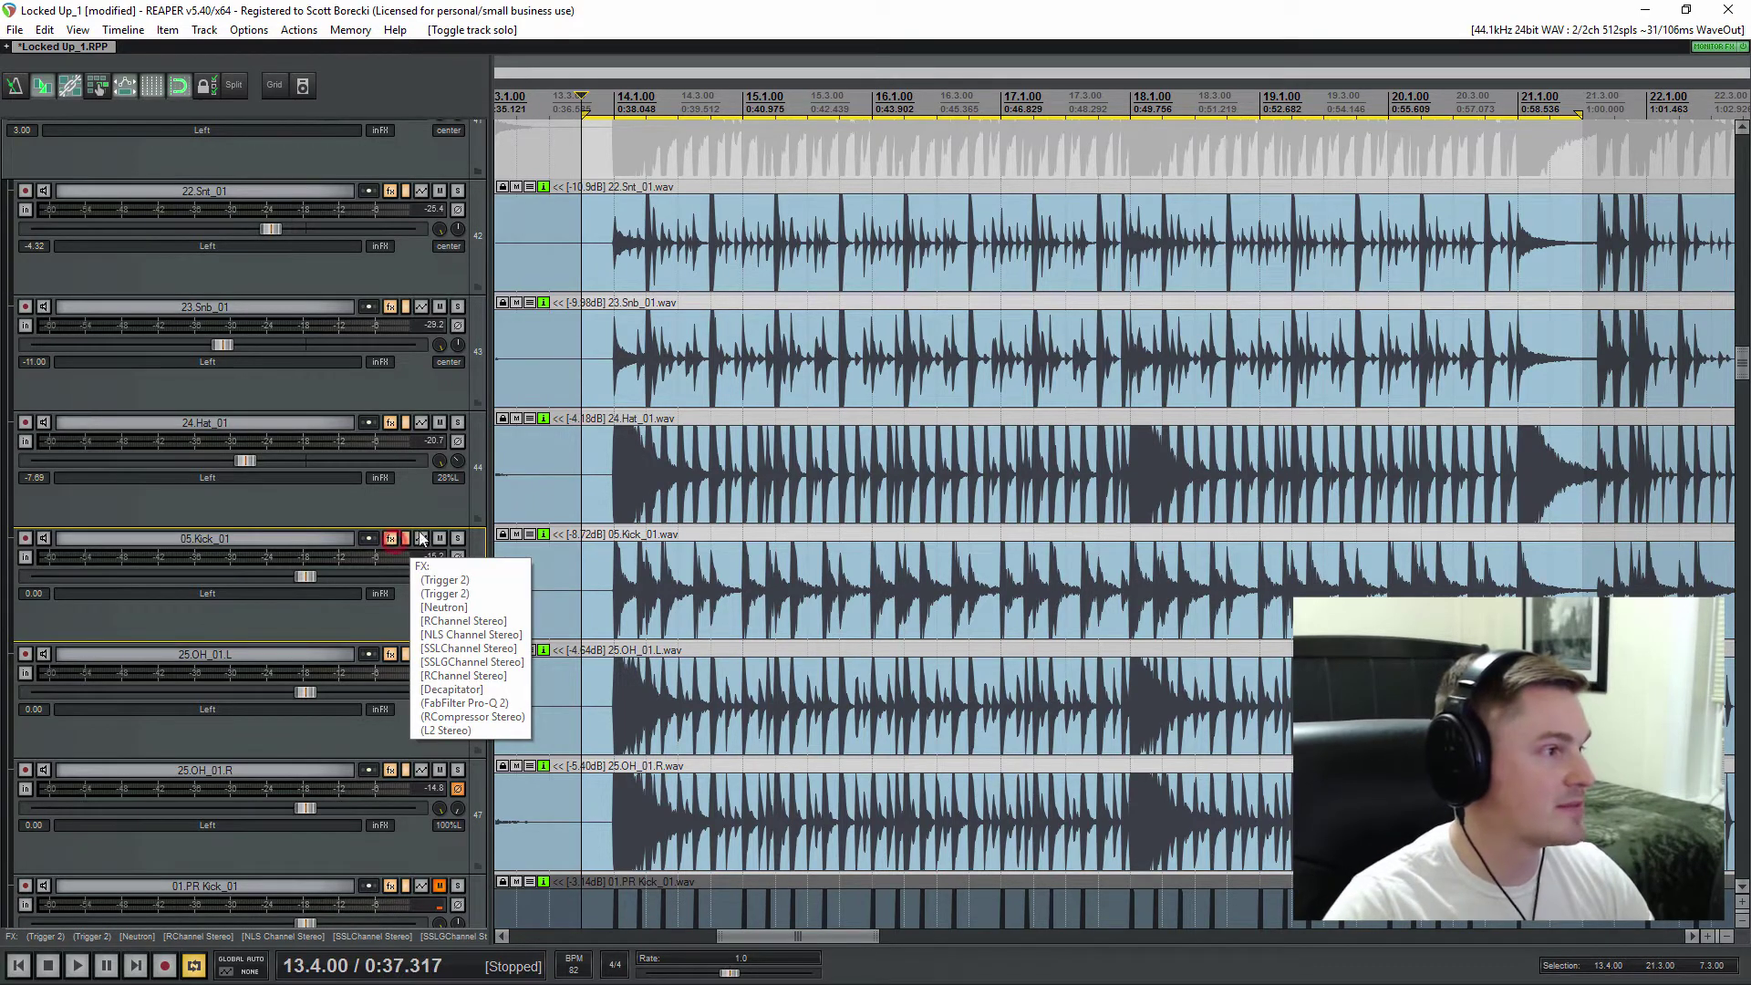
click(390, 538)
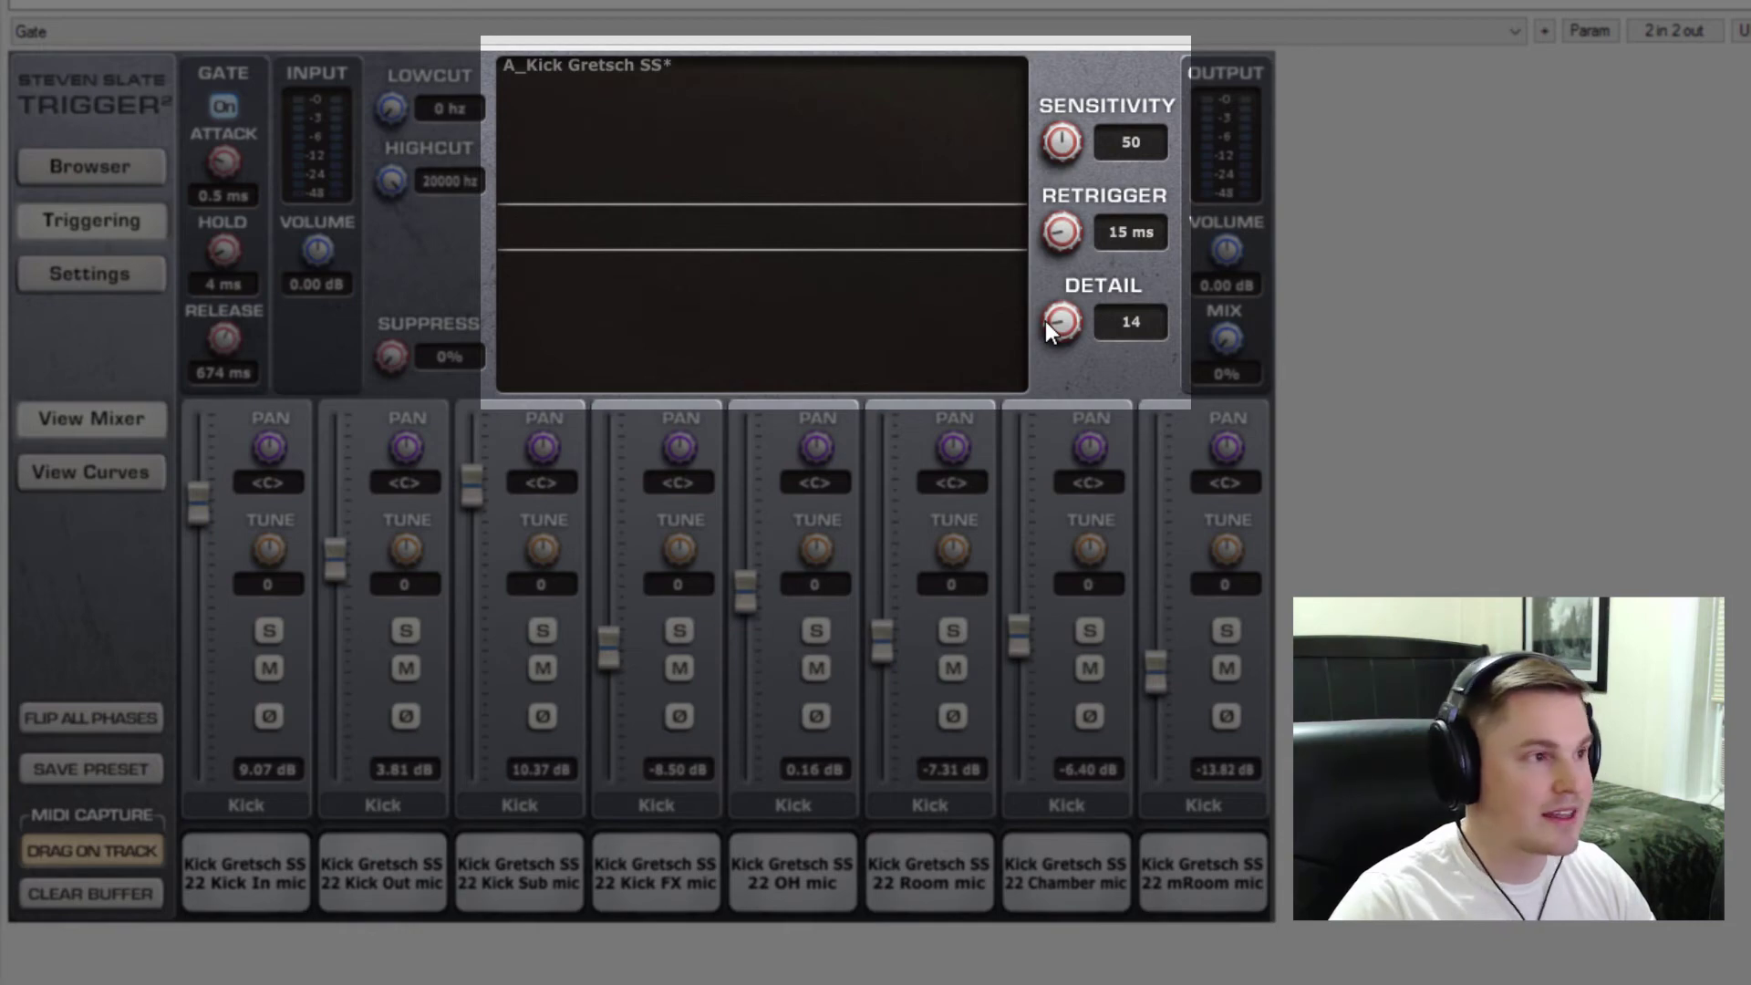
mouse_move(1045, 317)
mouse_down()
mouse_move(1050, 287)
mouse_move(1044, 315)
mouse_up()
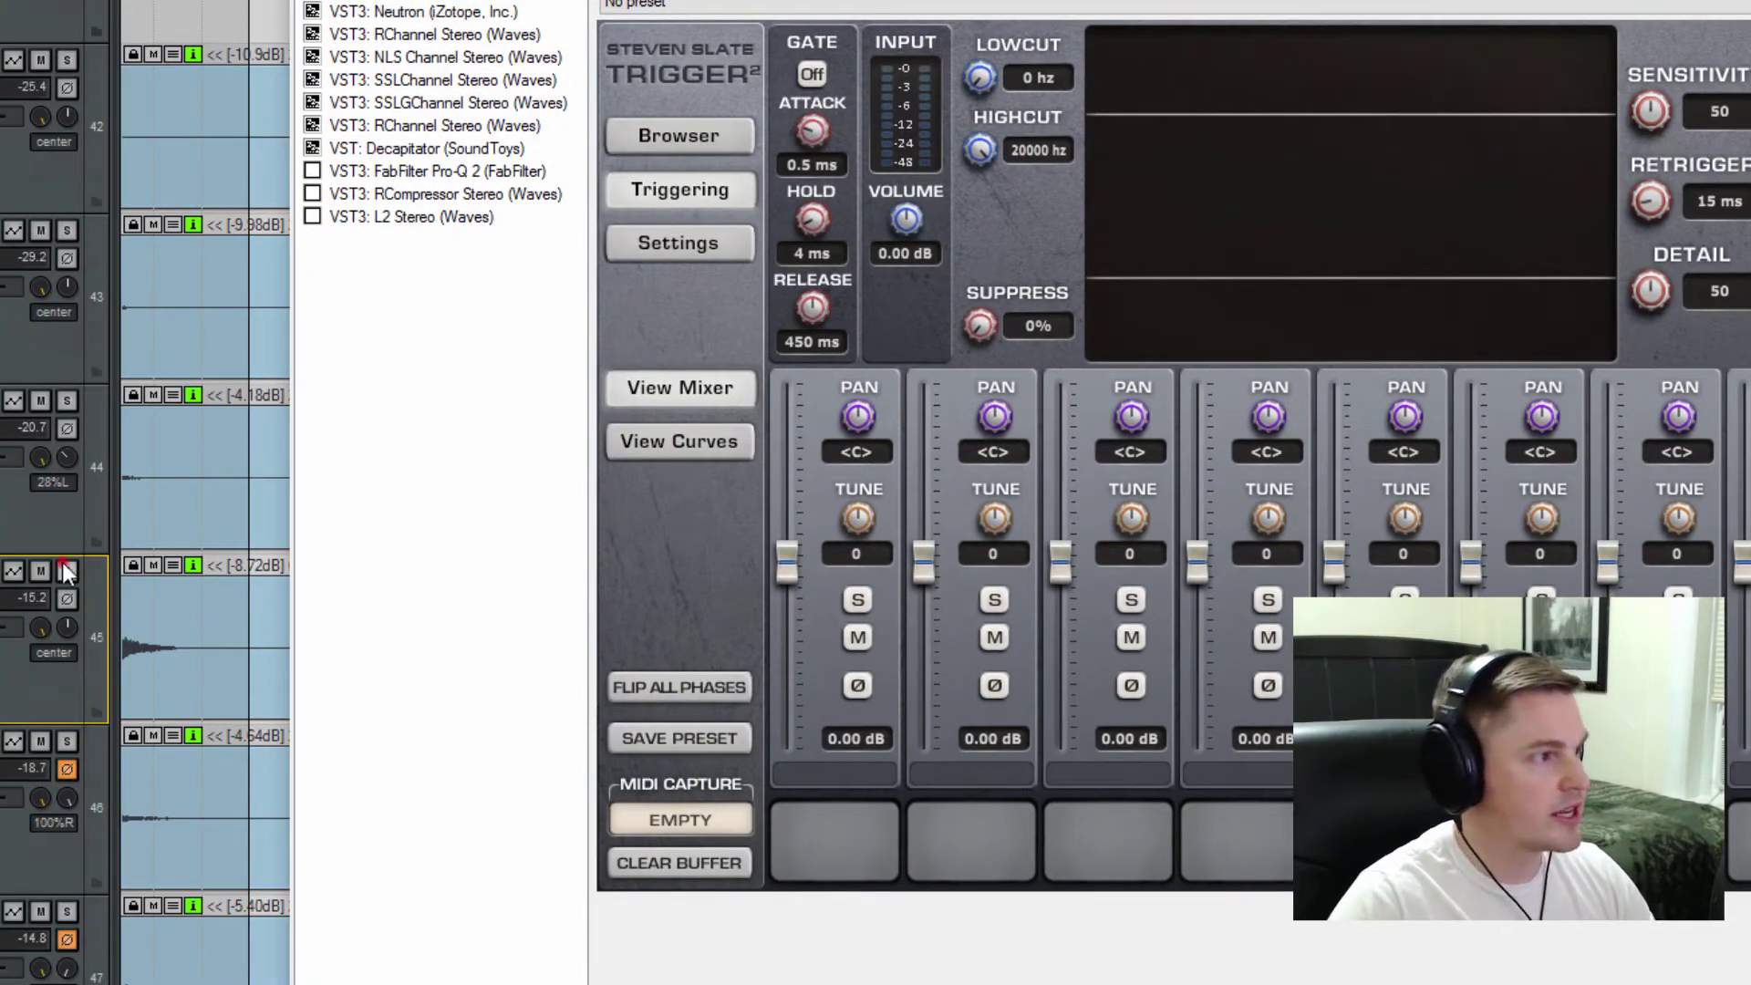
click(67, 567)
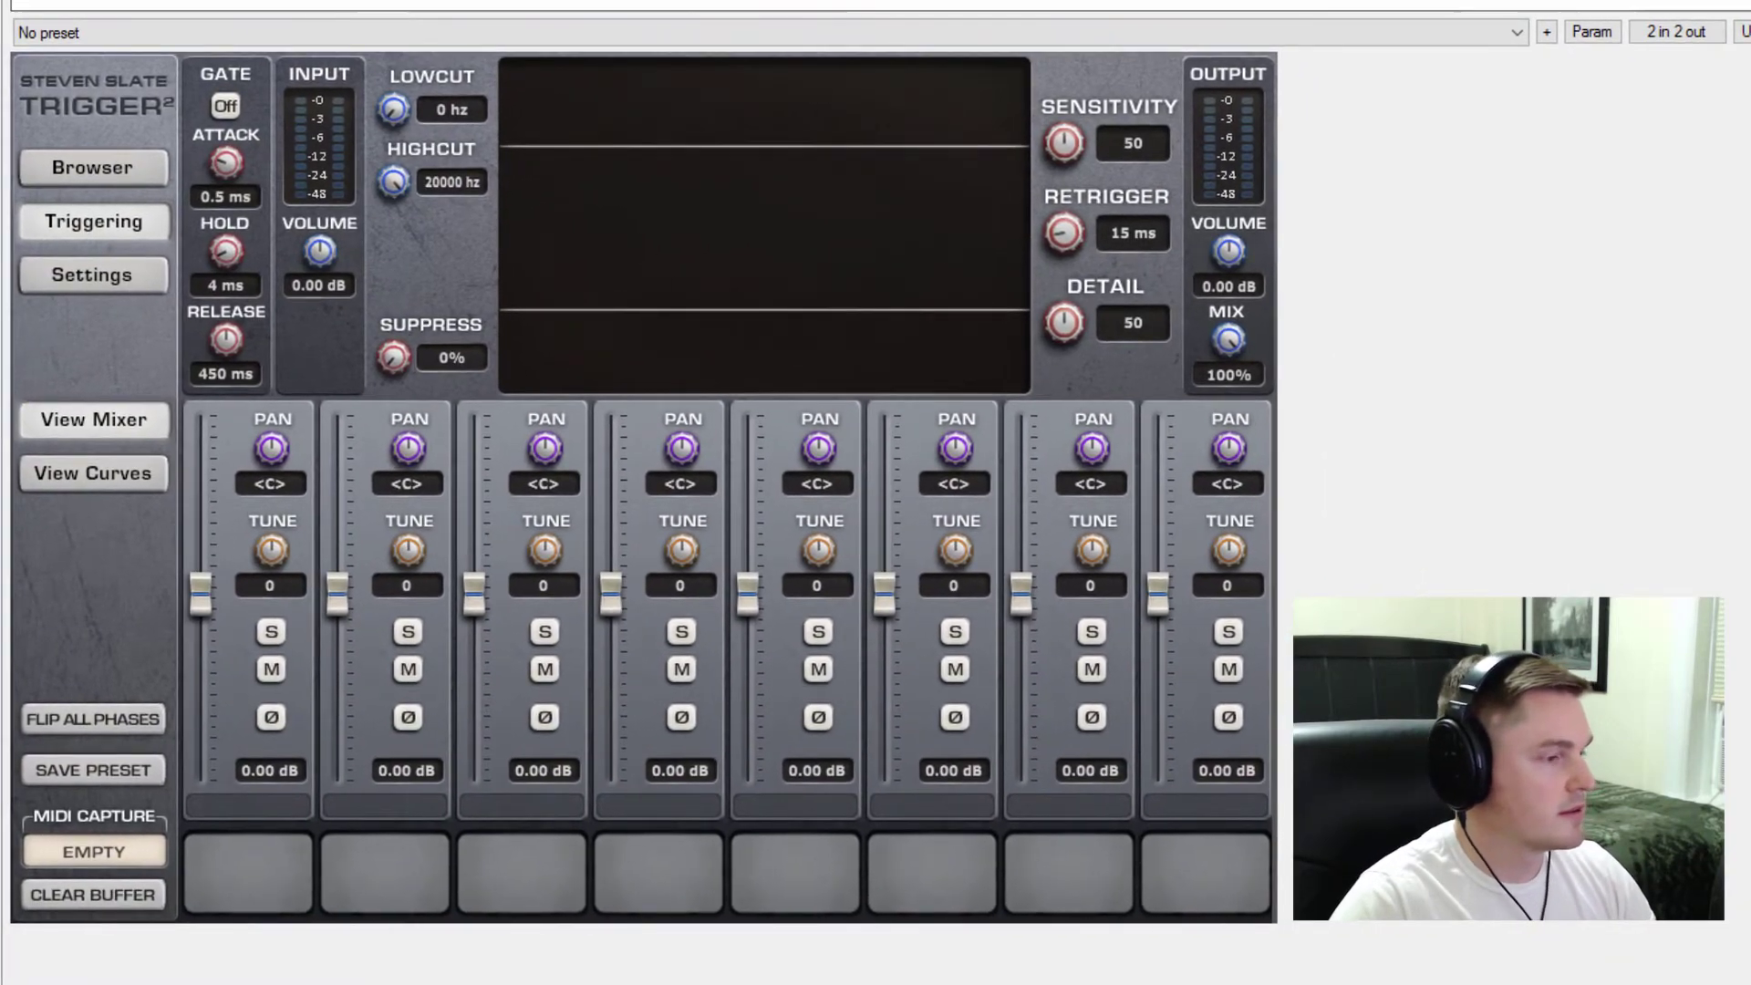
key(space)
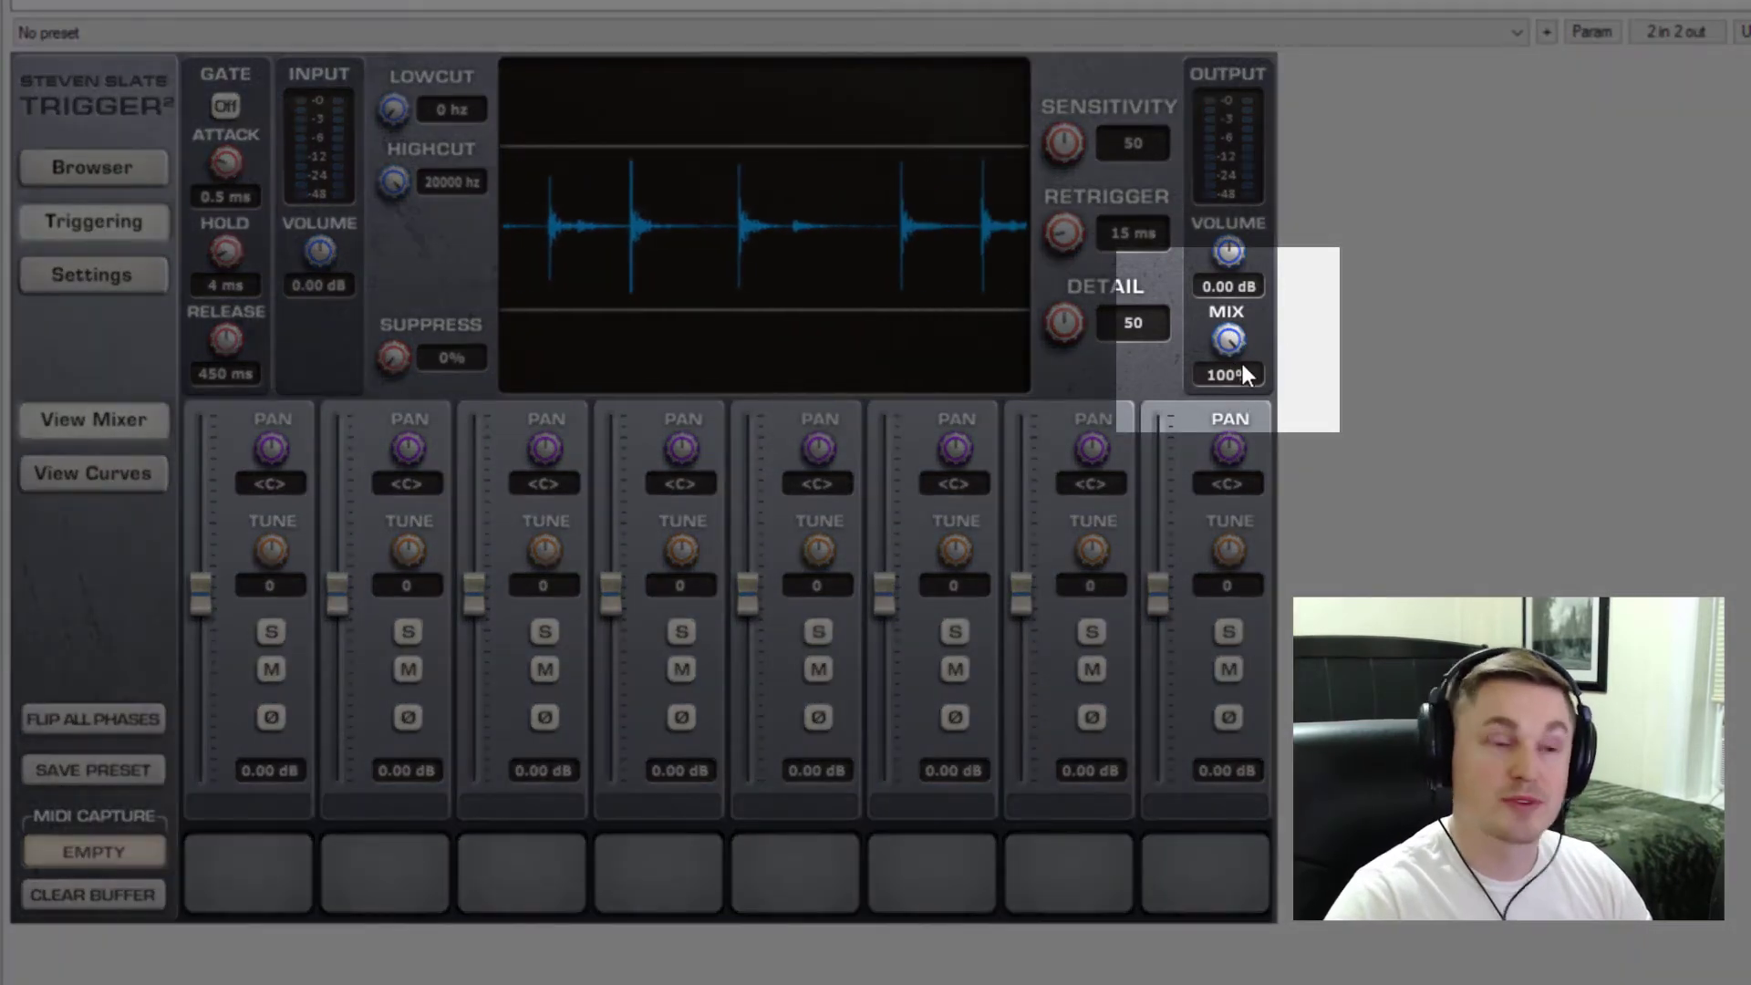
Step: Set the output mix of the empty Trigger 2 instance to 0% and turn its gate on
click(1225, 344)
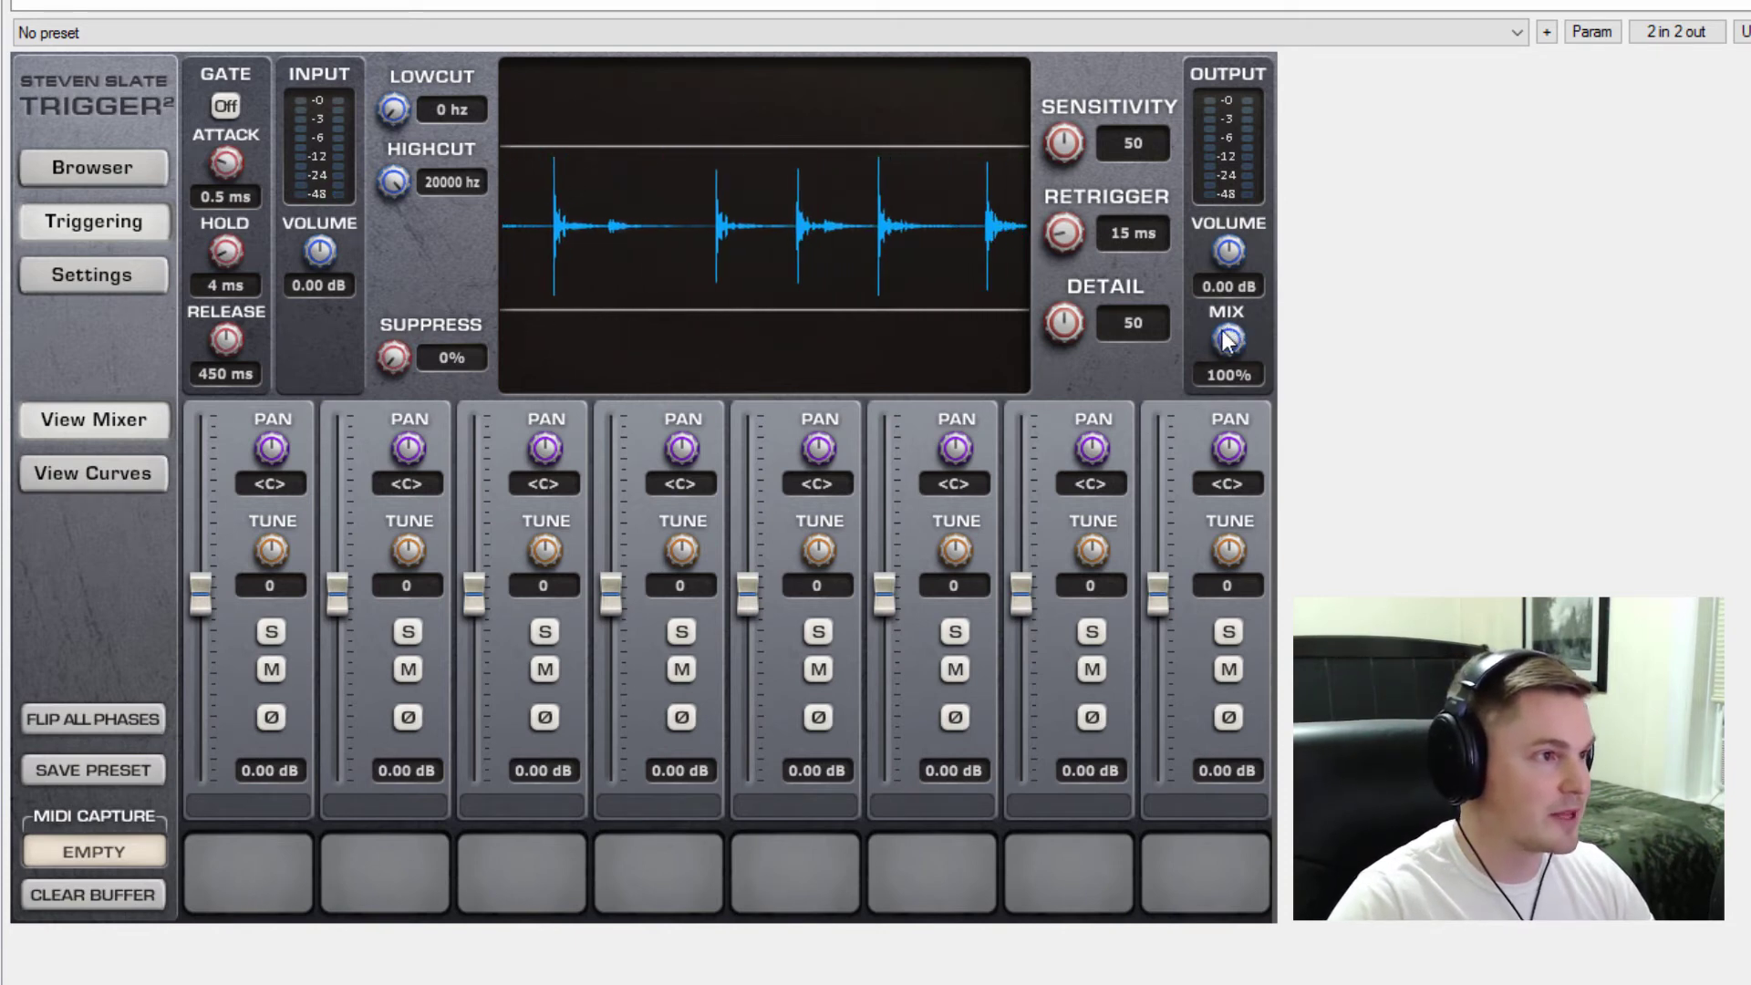
drag(1233, 337, 1232, 545)
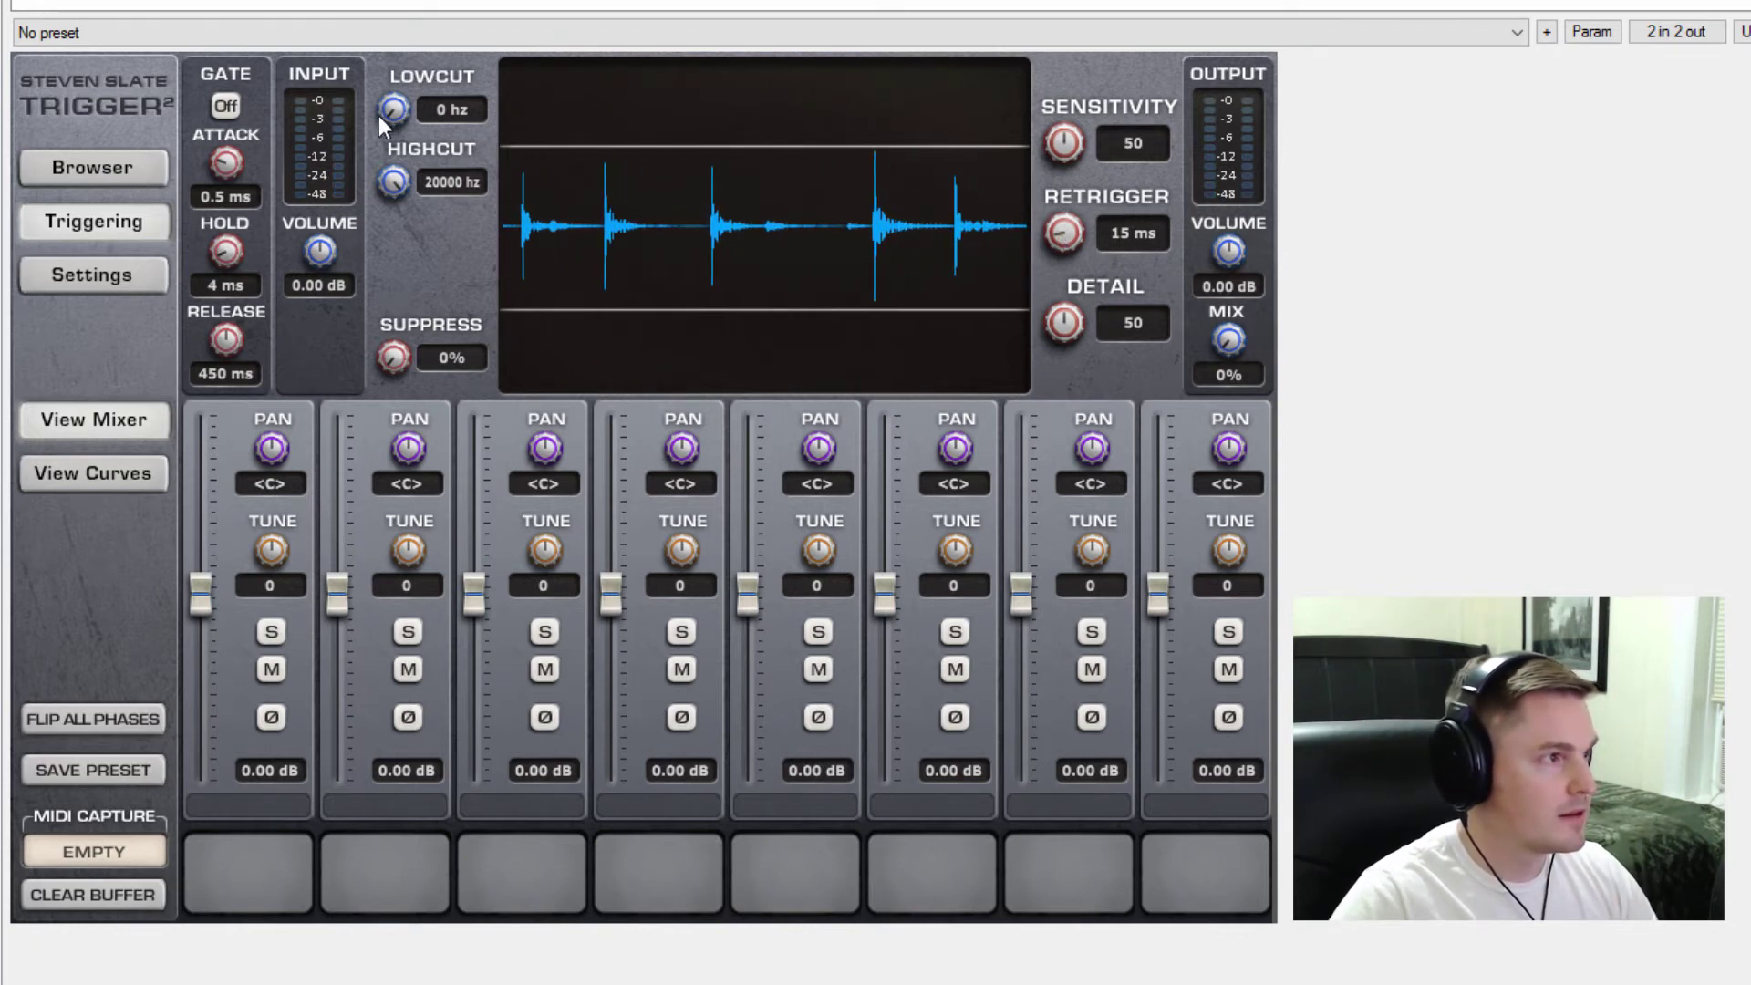
click(225, 106)
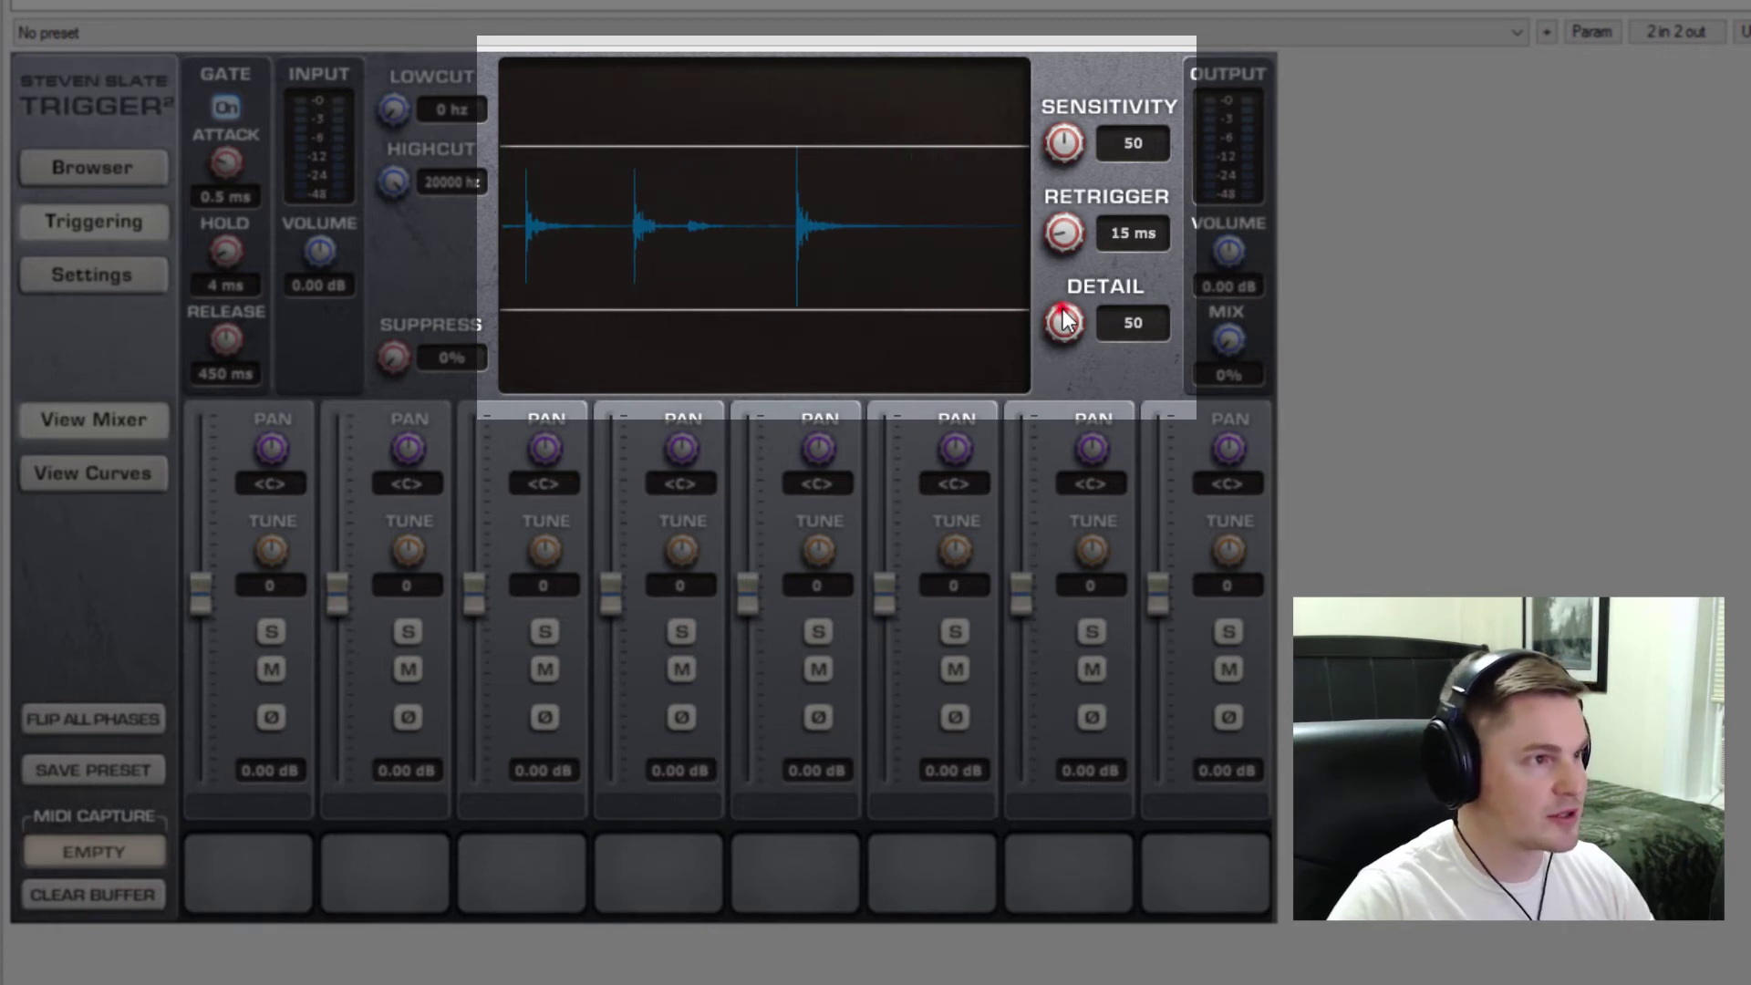
Step: Set Trigger 2's detail to 16 and its gate attack to 0.1 ms
drag(1063, 319, 1060, 429)
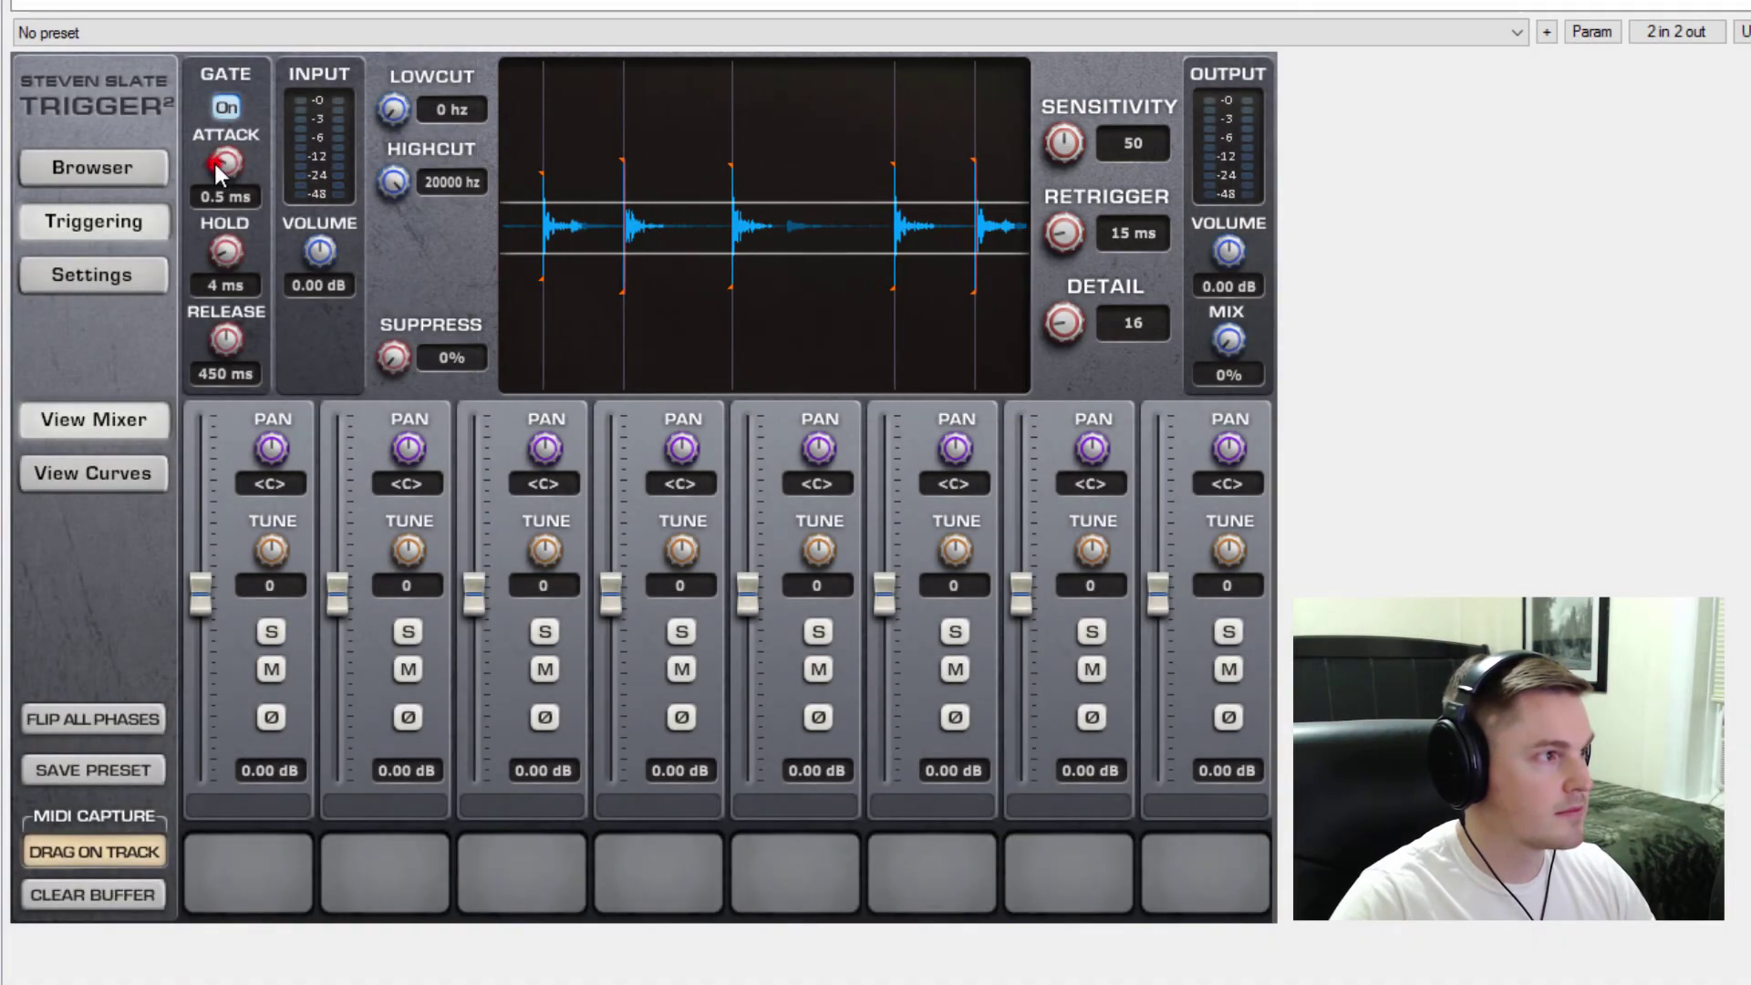
drag(215, 164, 223, 196)
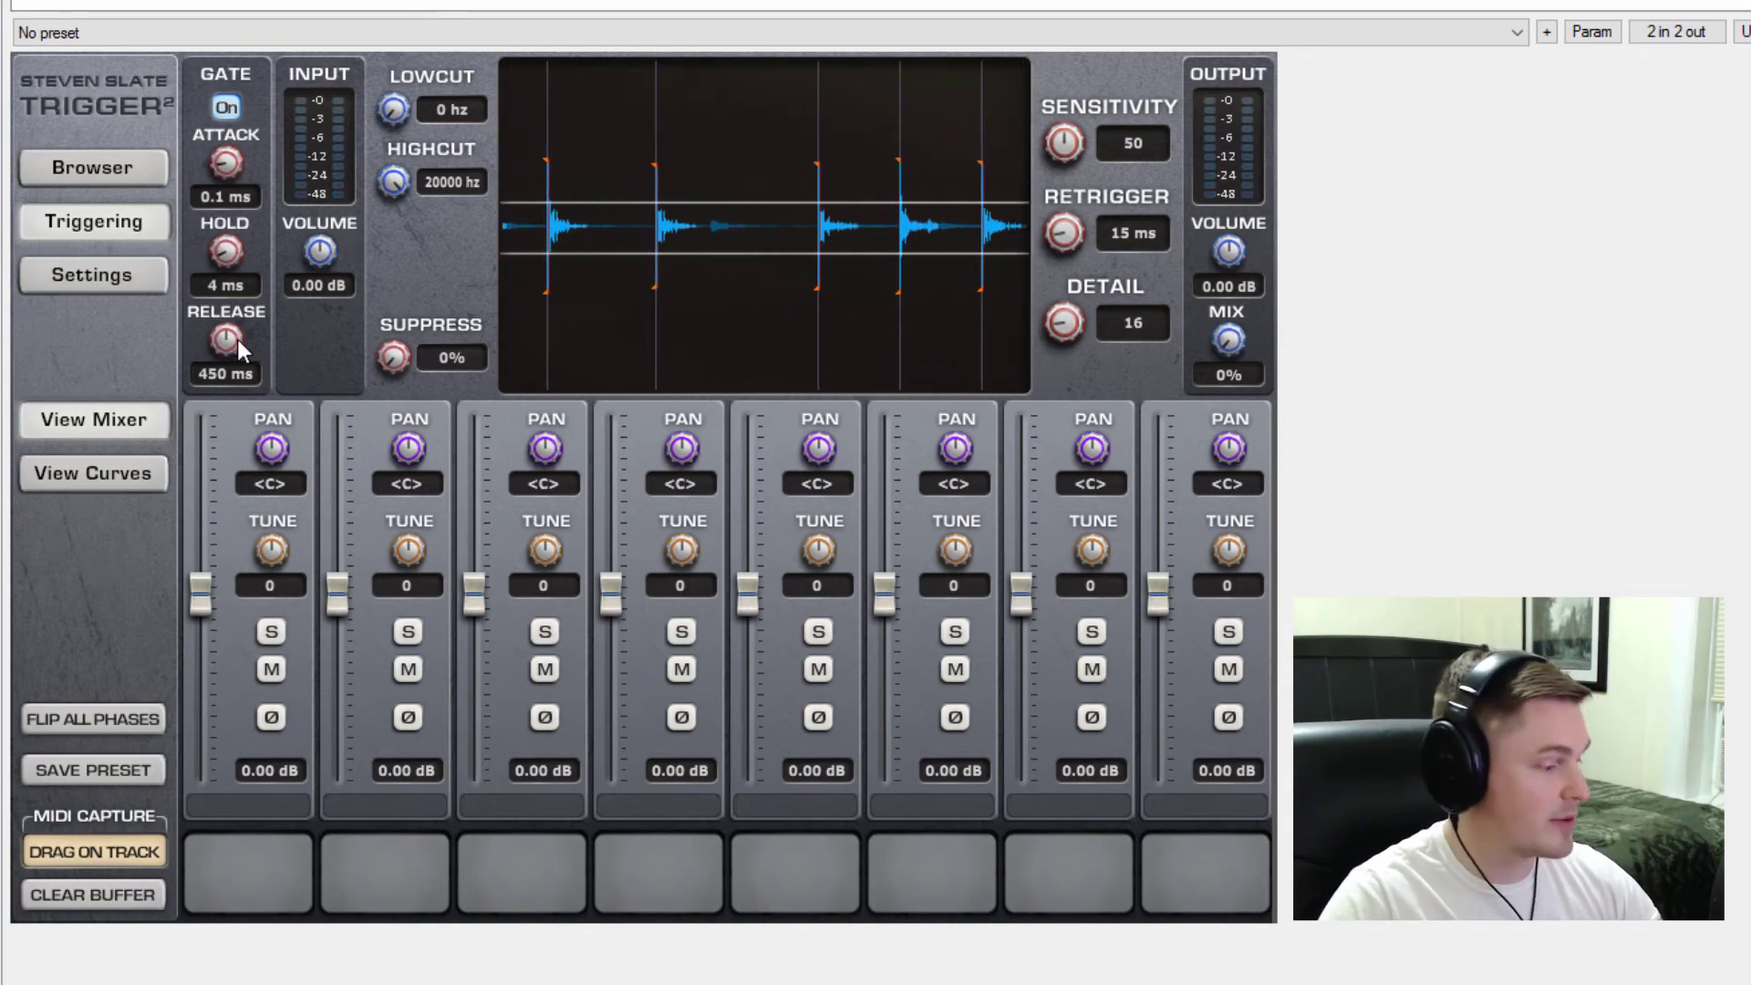
Step: Sweep the gate release between about 300 and 2235 ms while the kick plays, and set it to 527 ms
scroll(236, 340, up, 5)
scroll(236, 340, up, 10)
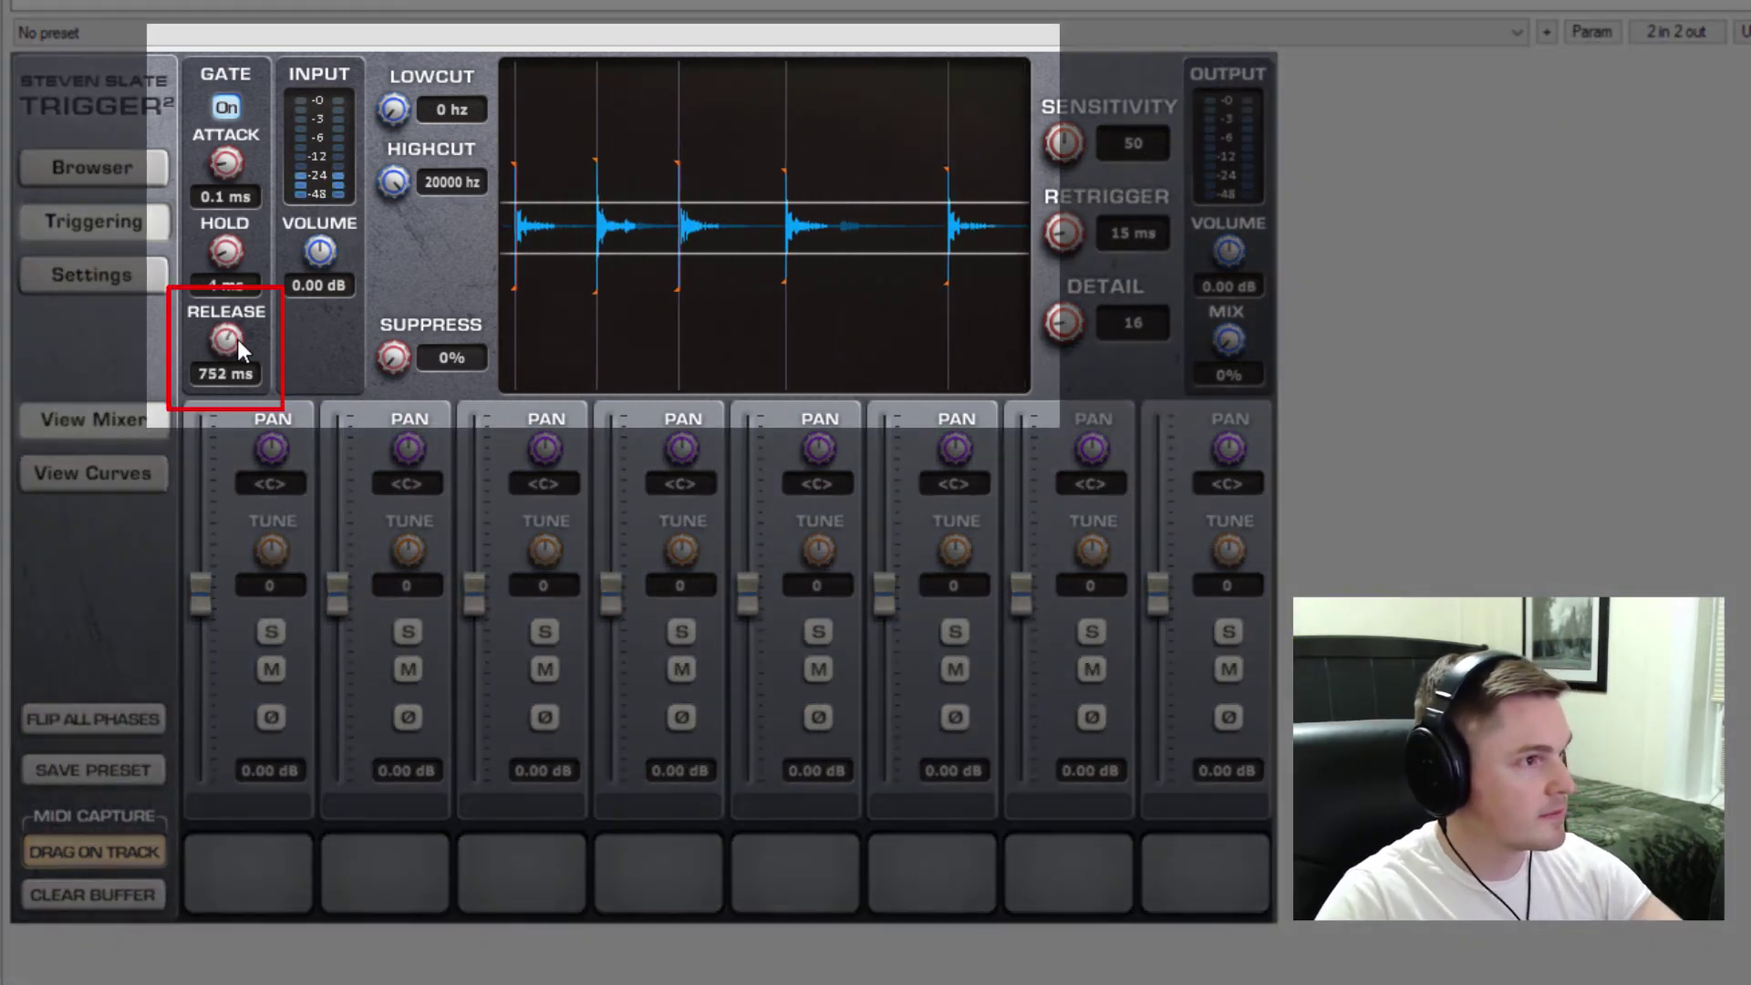
scroll(237, 341, up, 3)
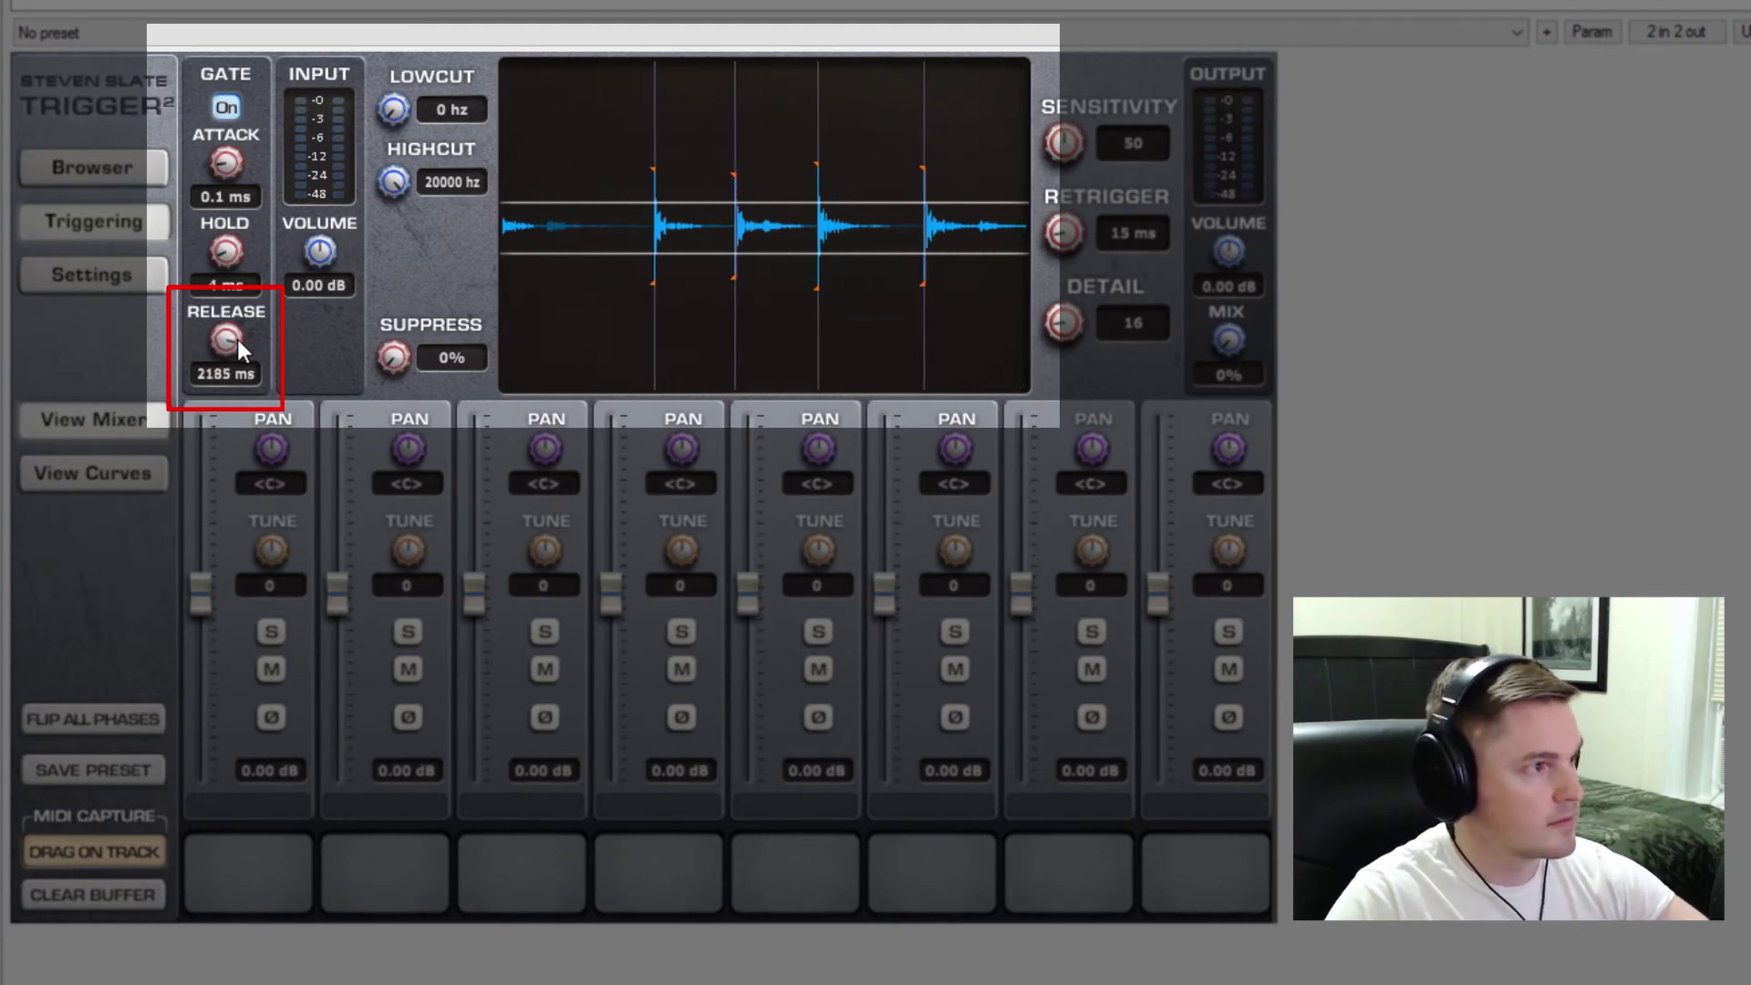
scroll(237, 339, up, 1)
scroll(238, 339, down, 2)
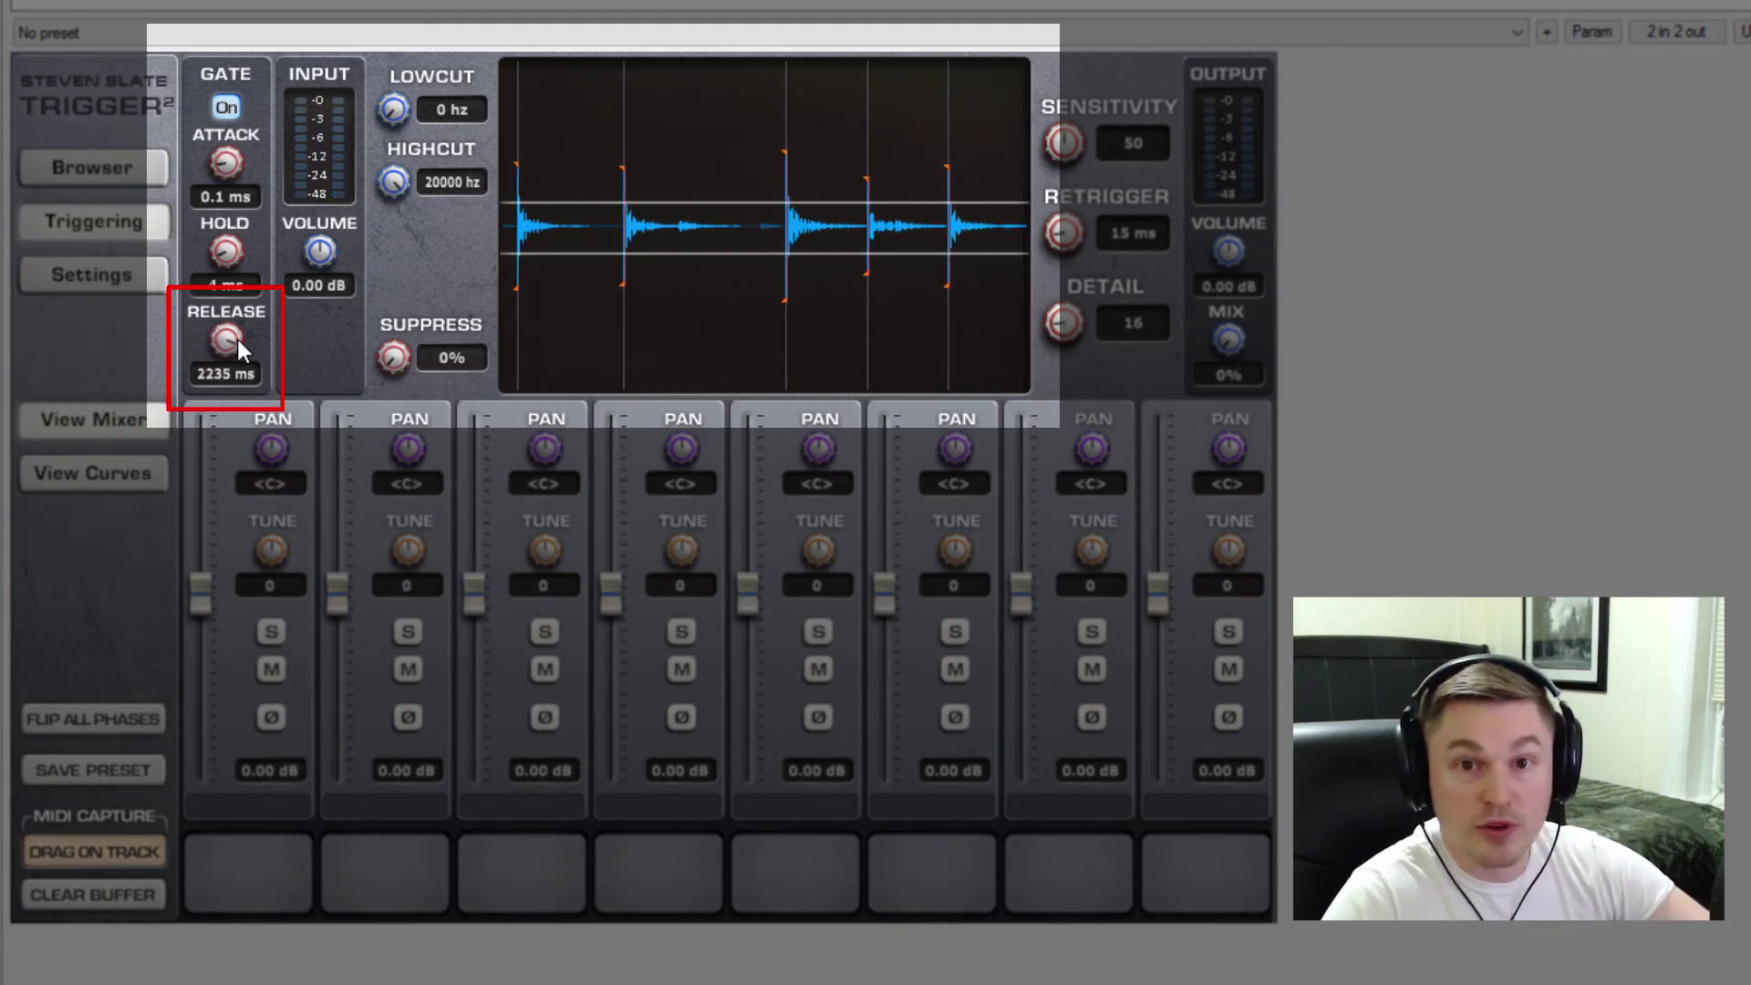
scroll(237, 340, down, 5)
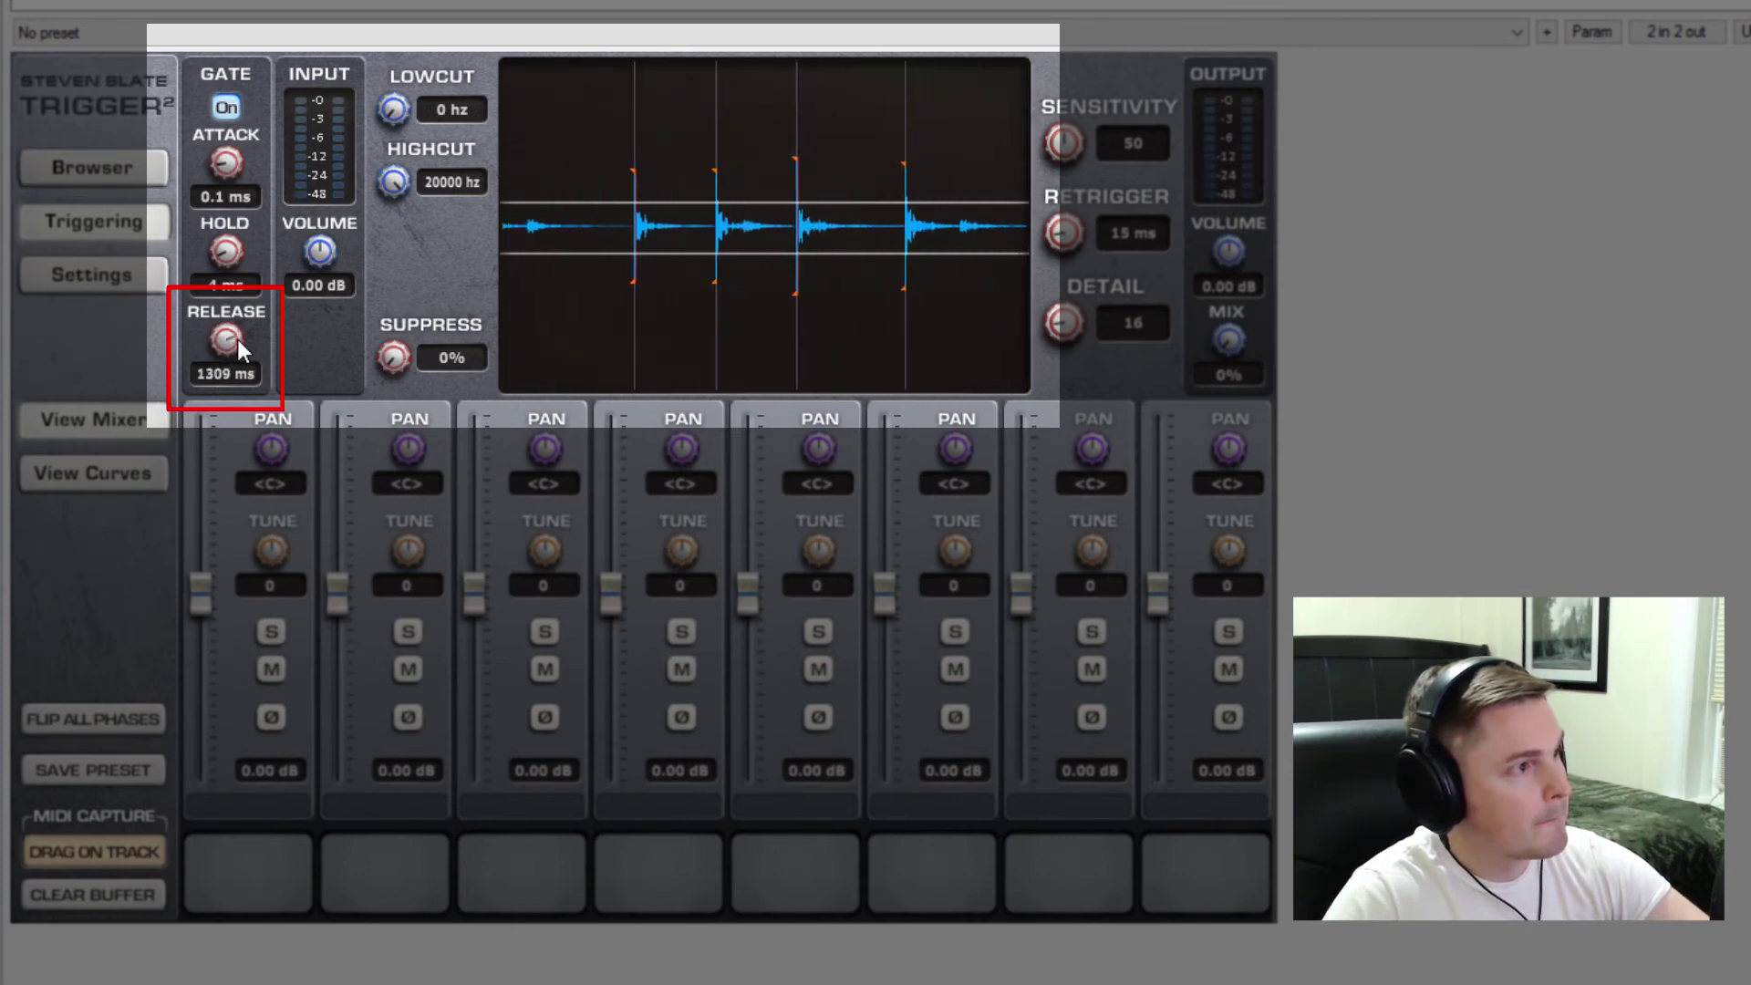
scroll(237, 339, down, 3)
scroll(238, 339, down, 3)
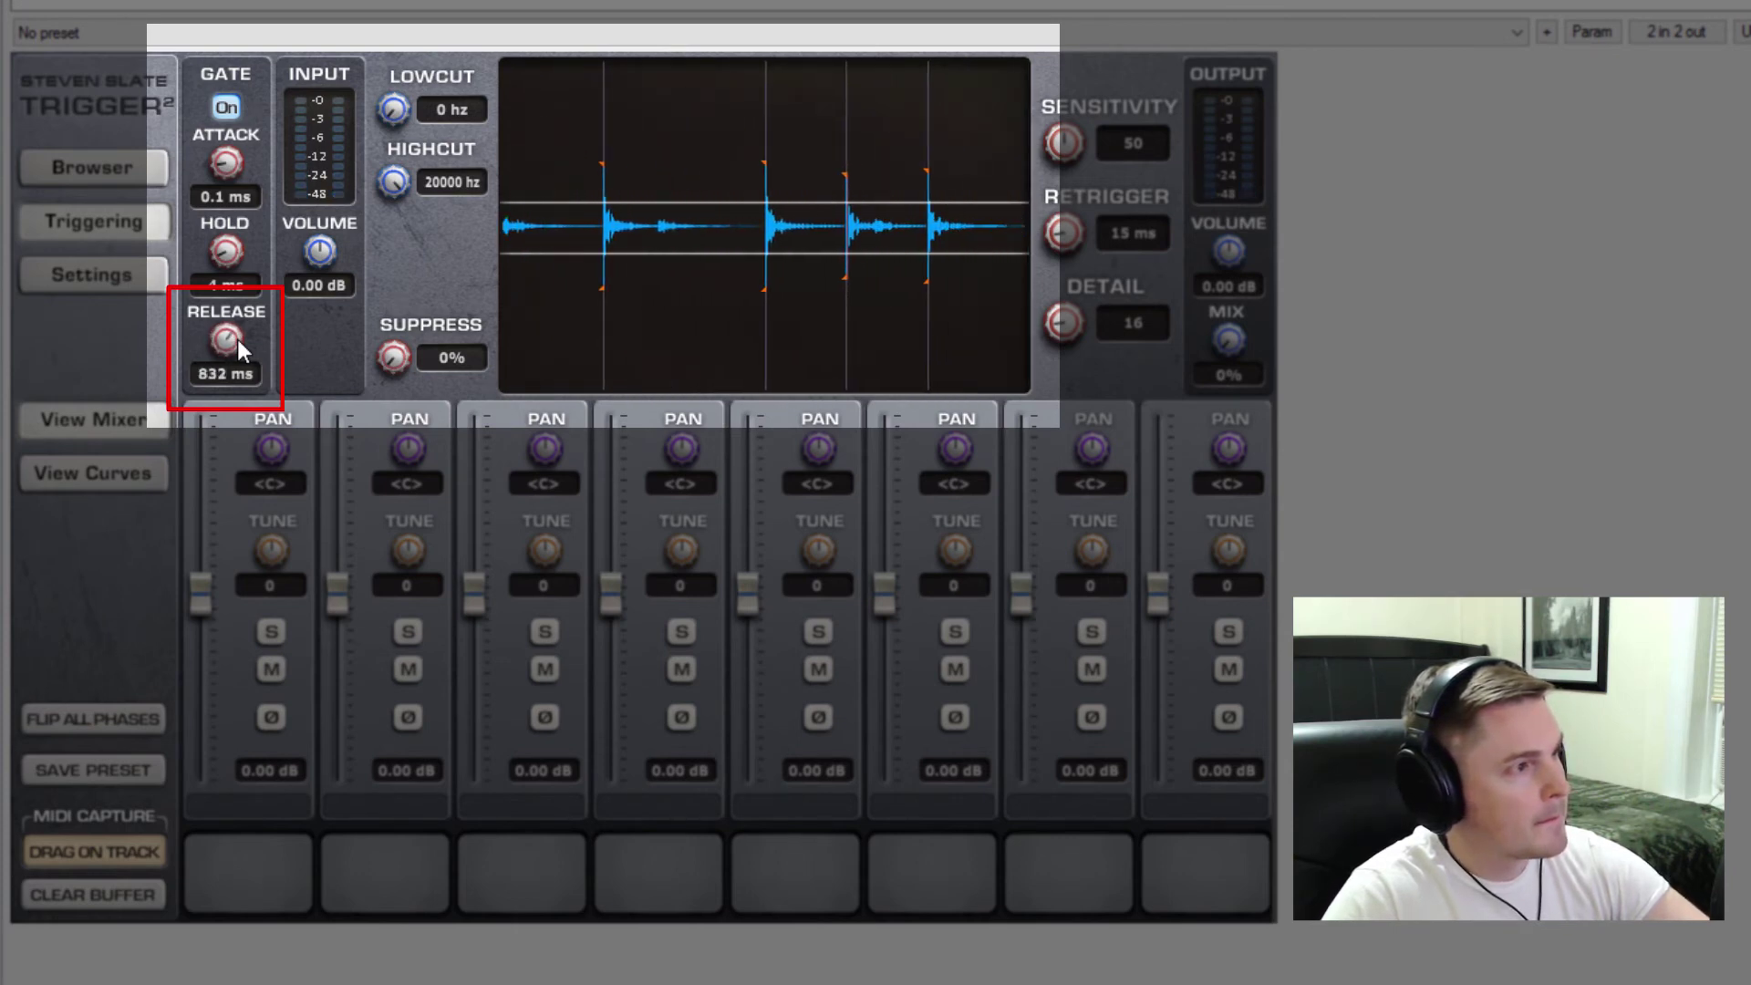
scroll(237, 340, down, 1)
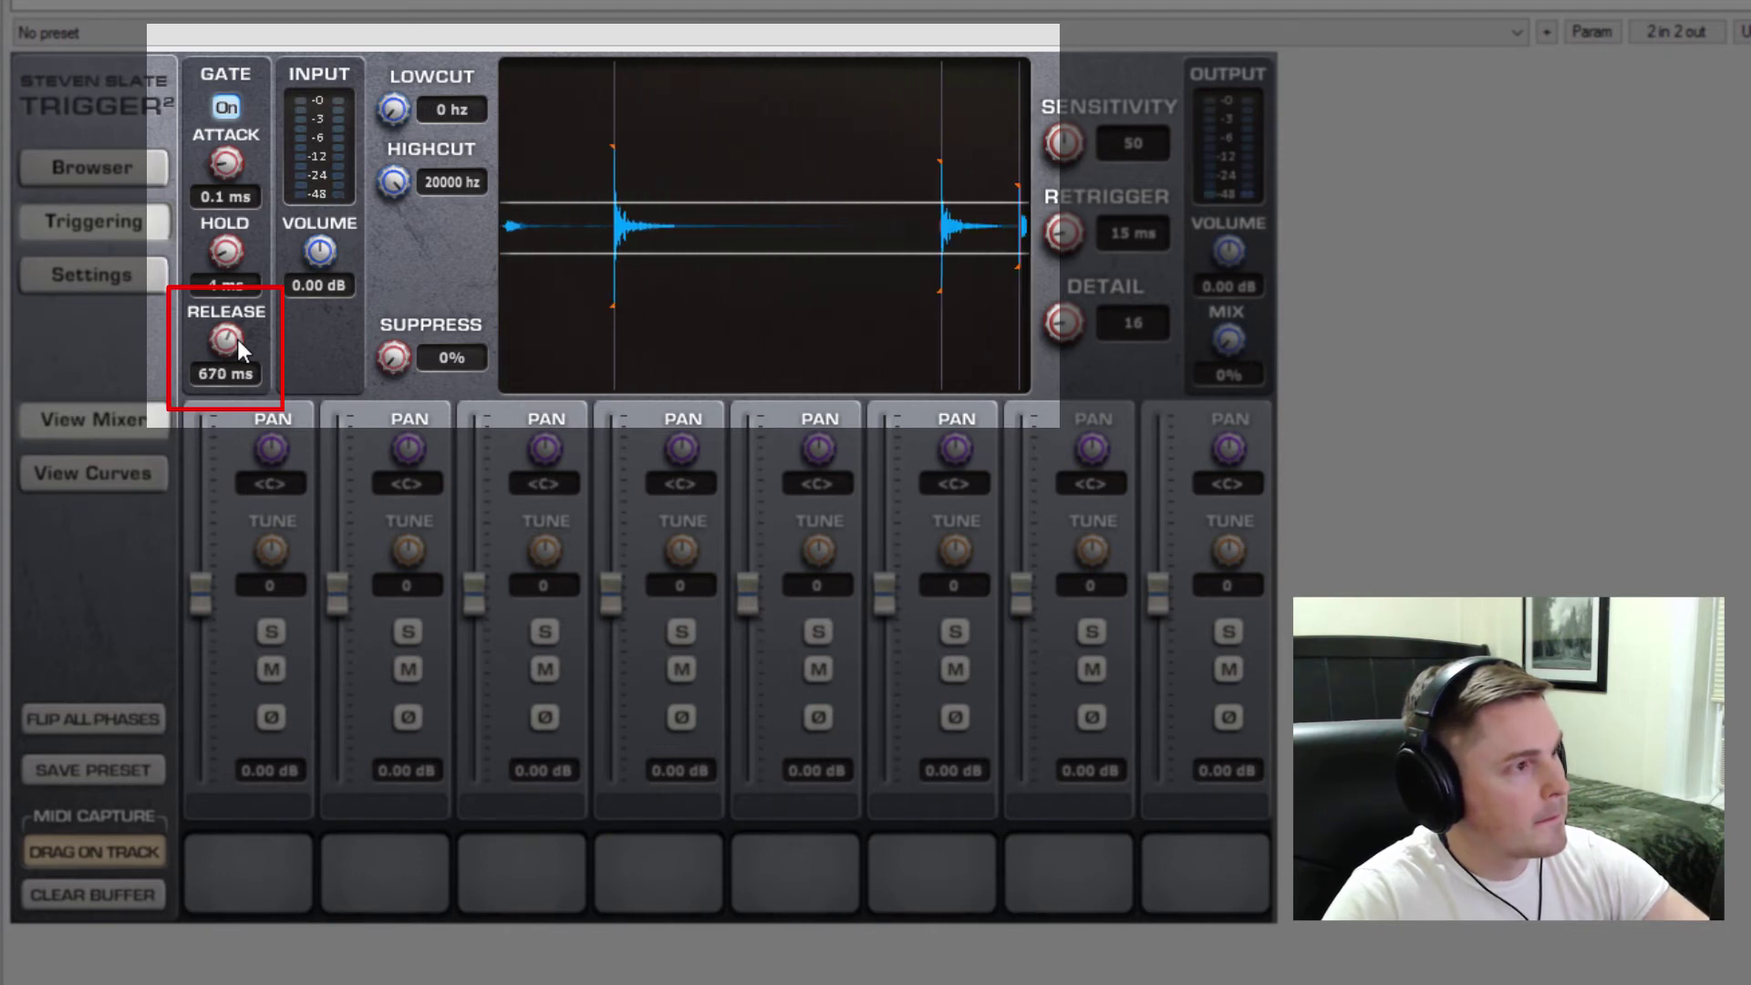
scroll(237, 340, down, 2)
scroll(236, 339, down, 1)
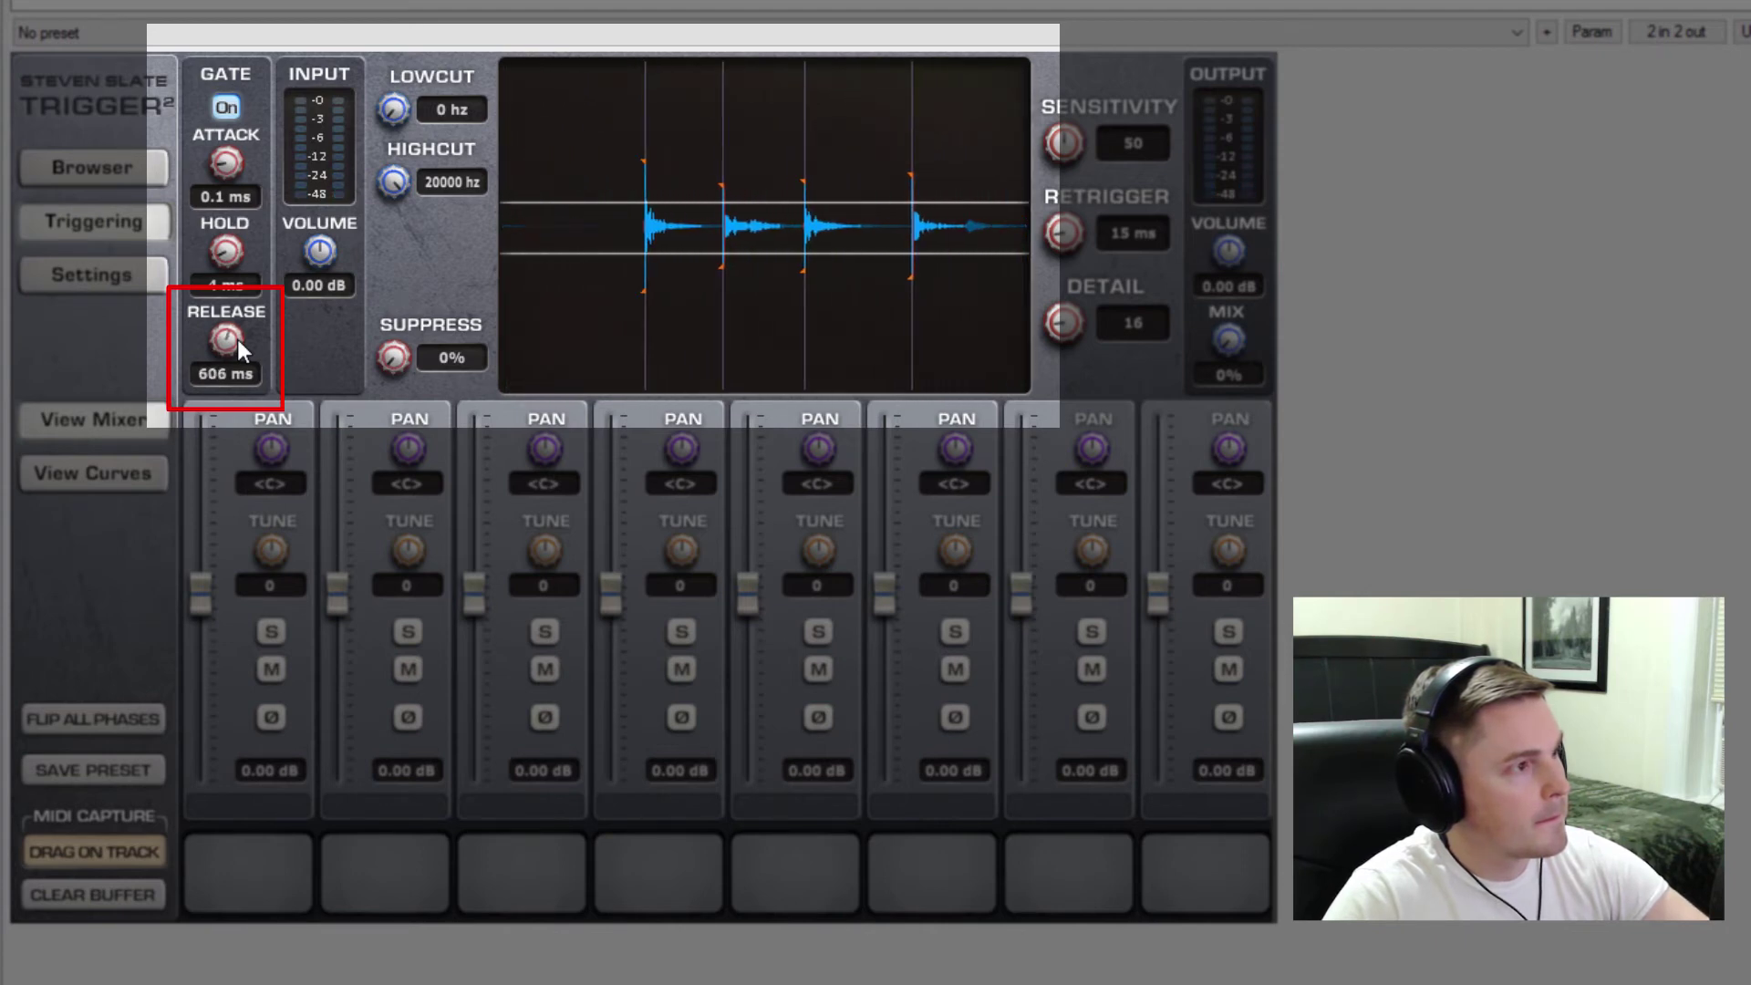
scroll(236, 340, down, 6)
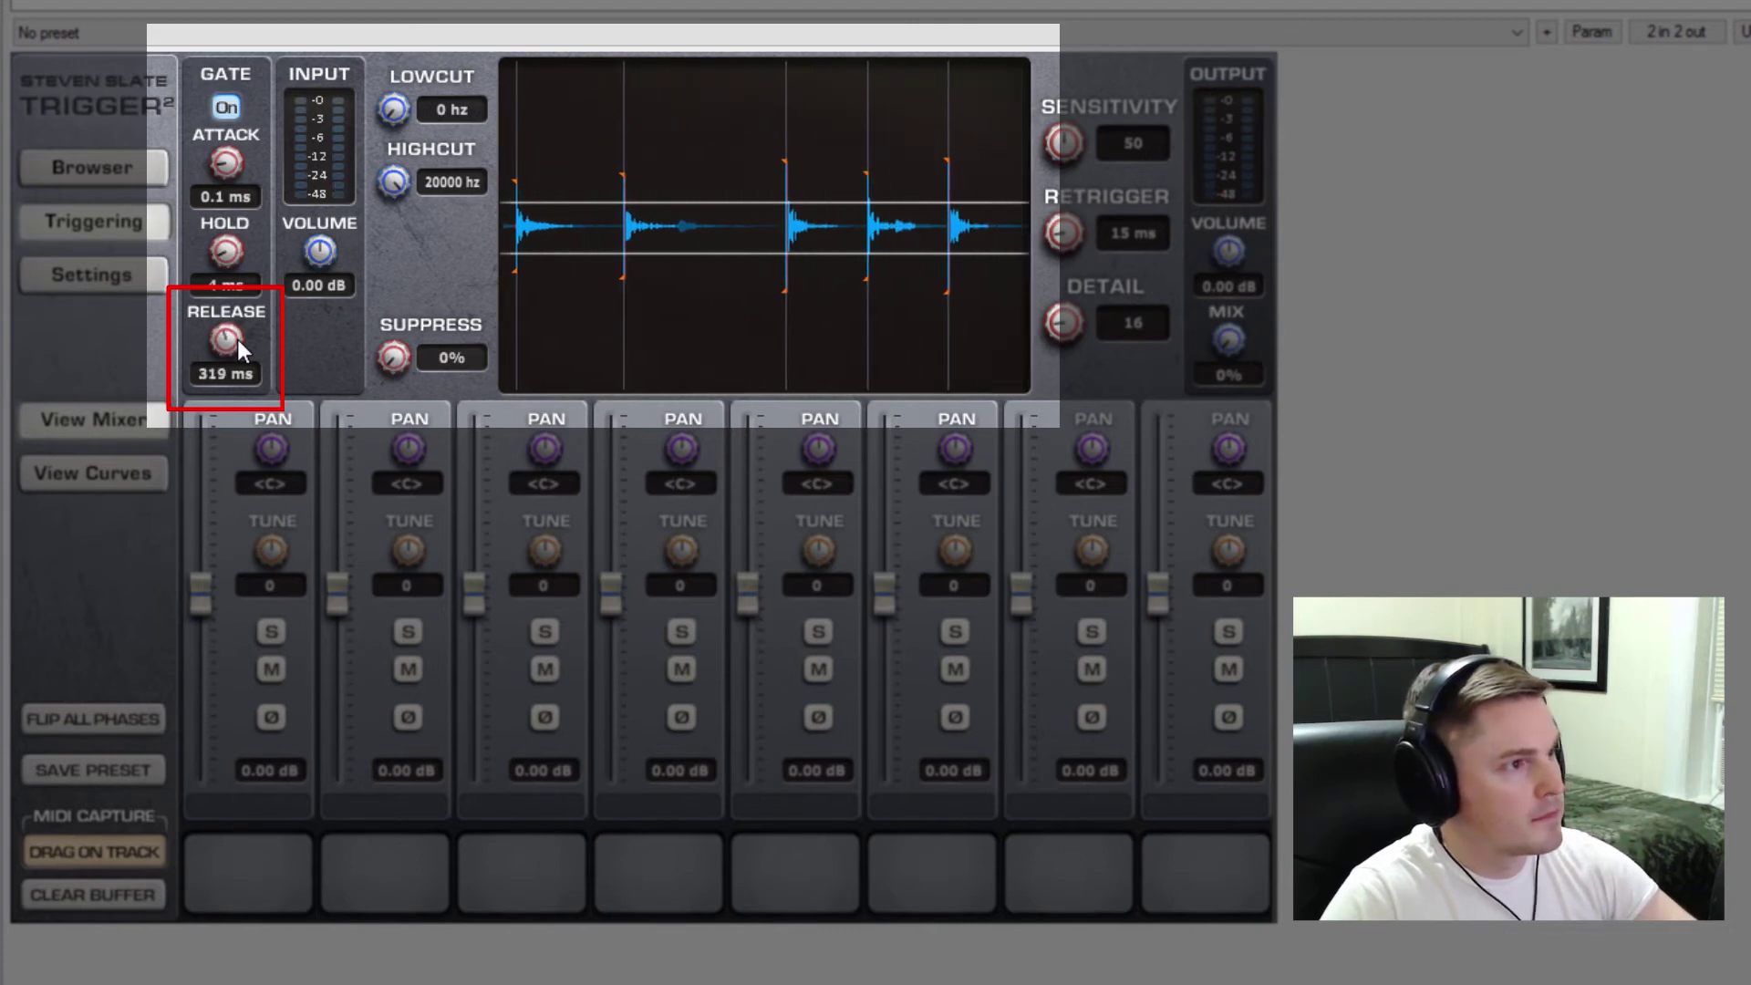
scroll(237, 339, up, 2)
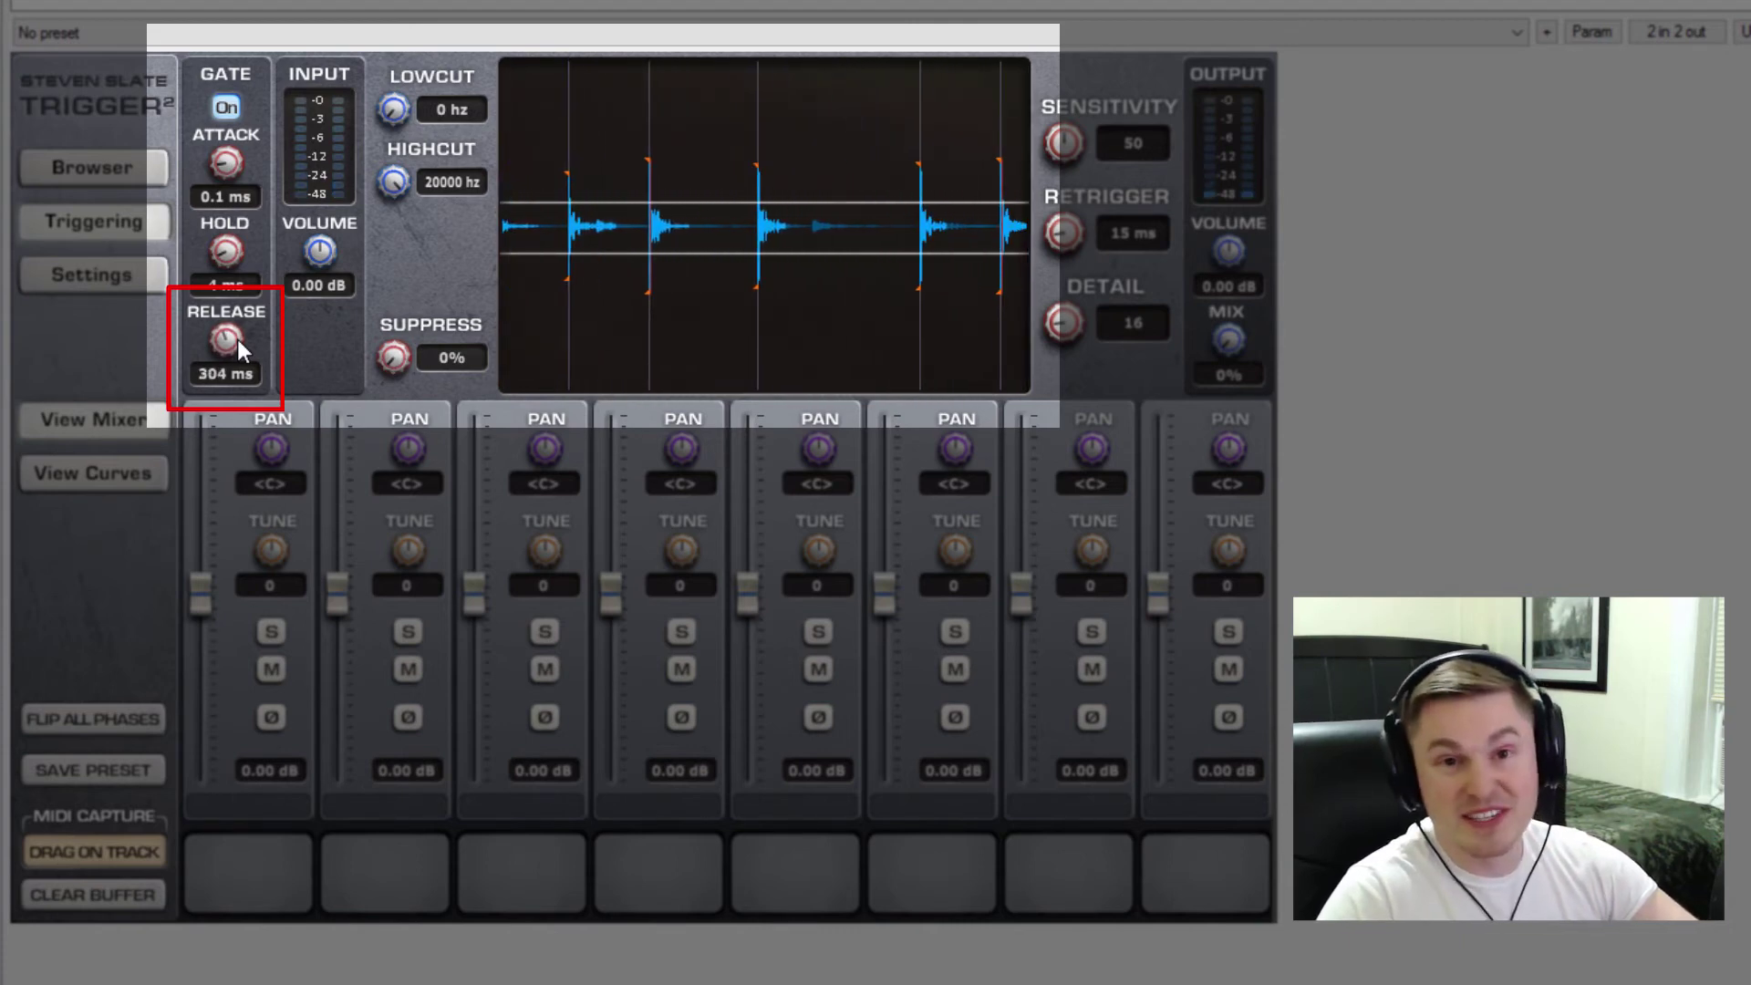
scroll(237, 339, down, 1)
scroll(237, 340, up, 1)
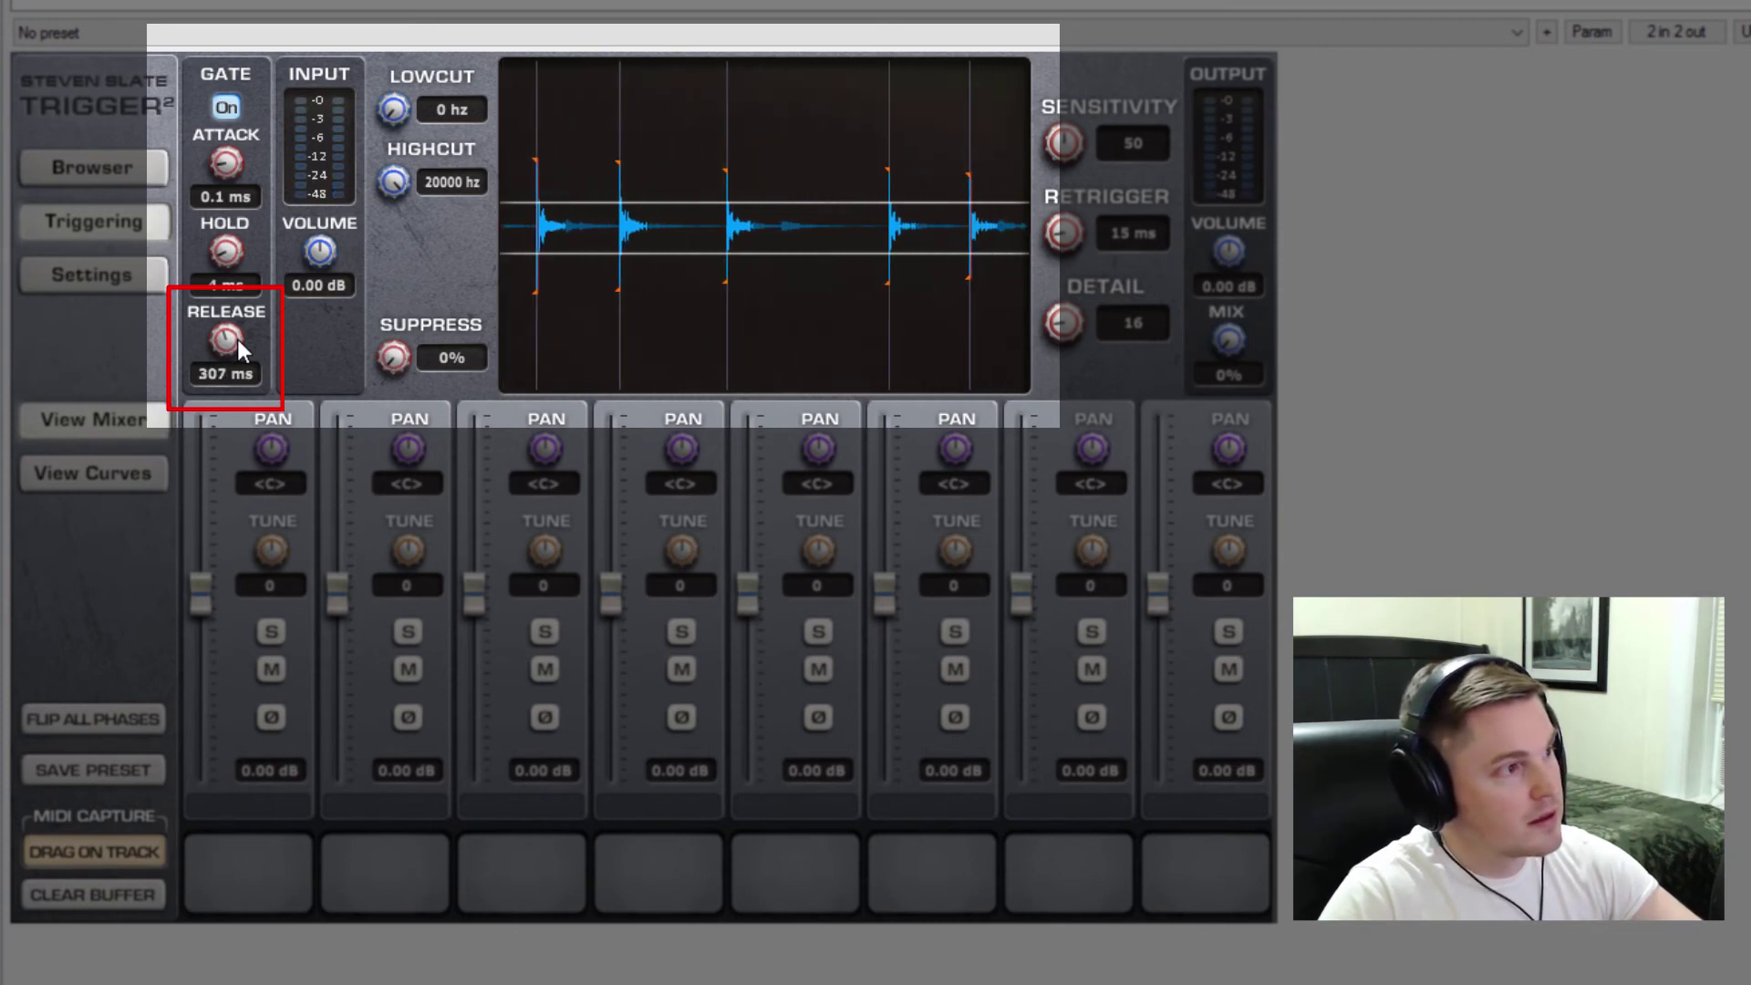
scroll(237, 339, up, 5)
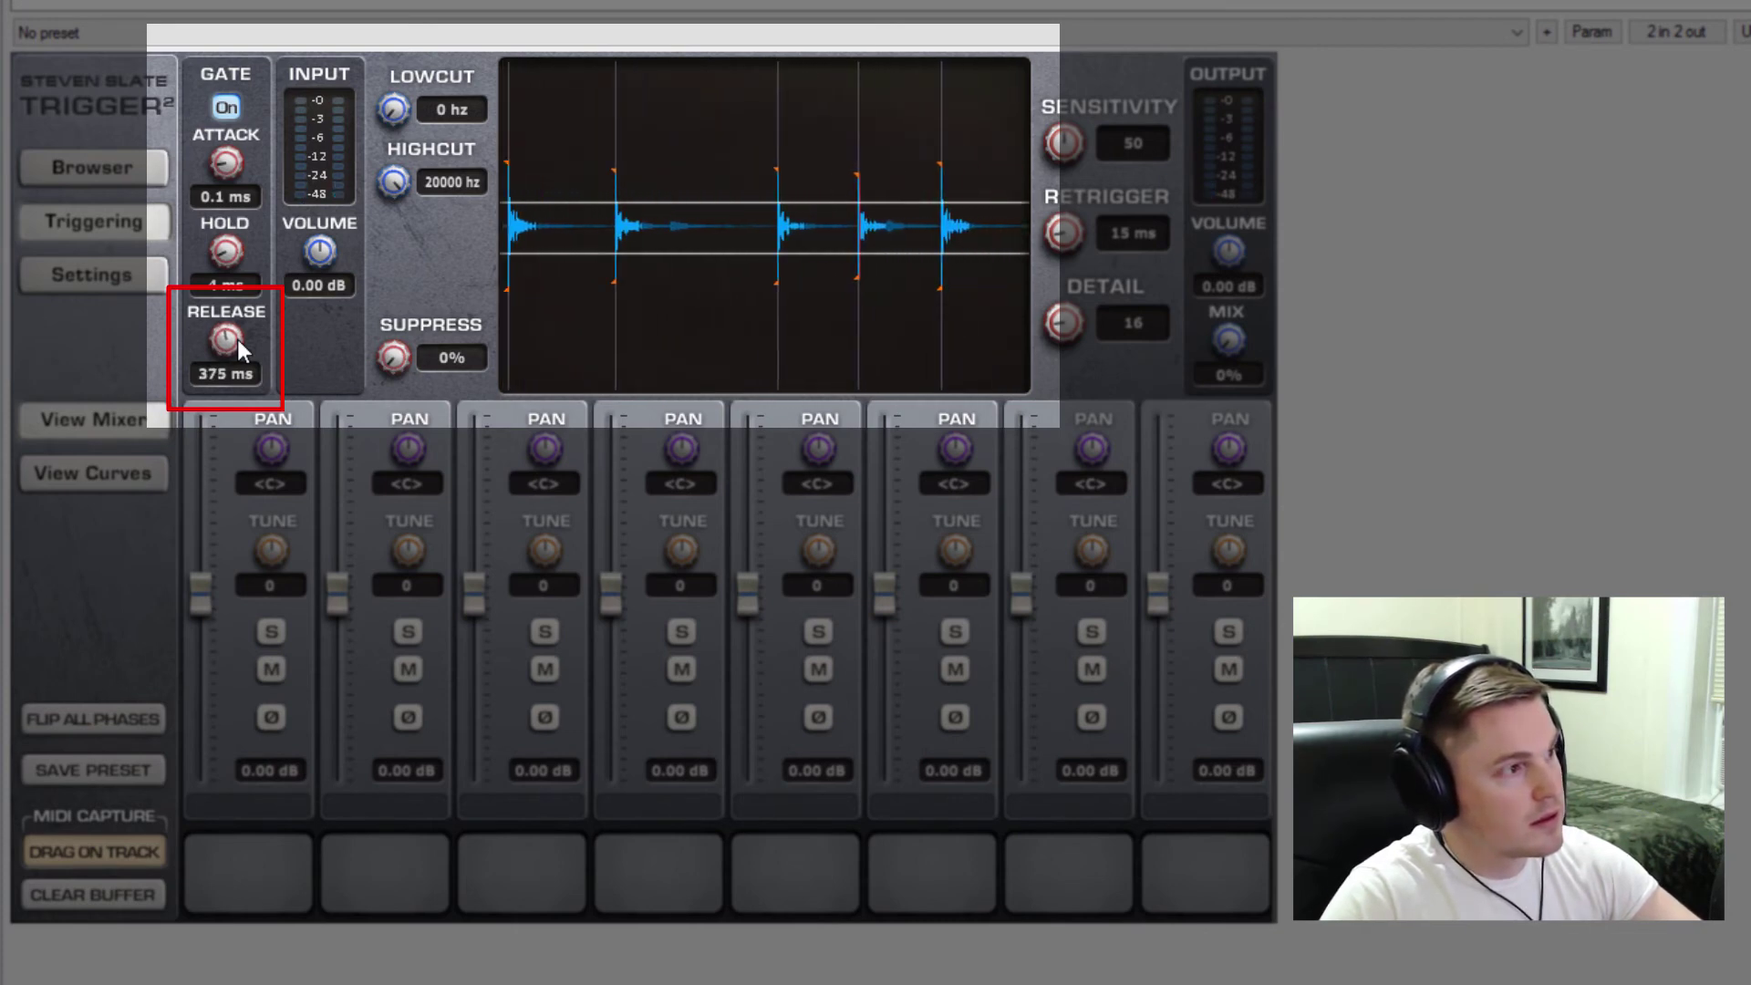
scroll(237, 339, up, 5)
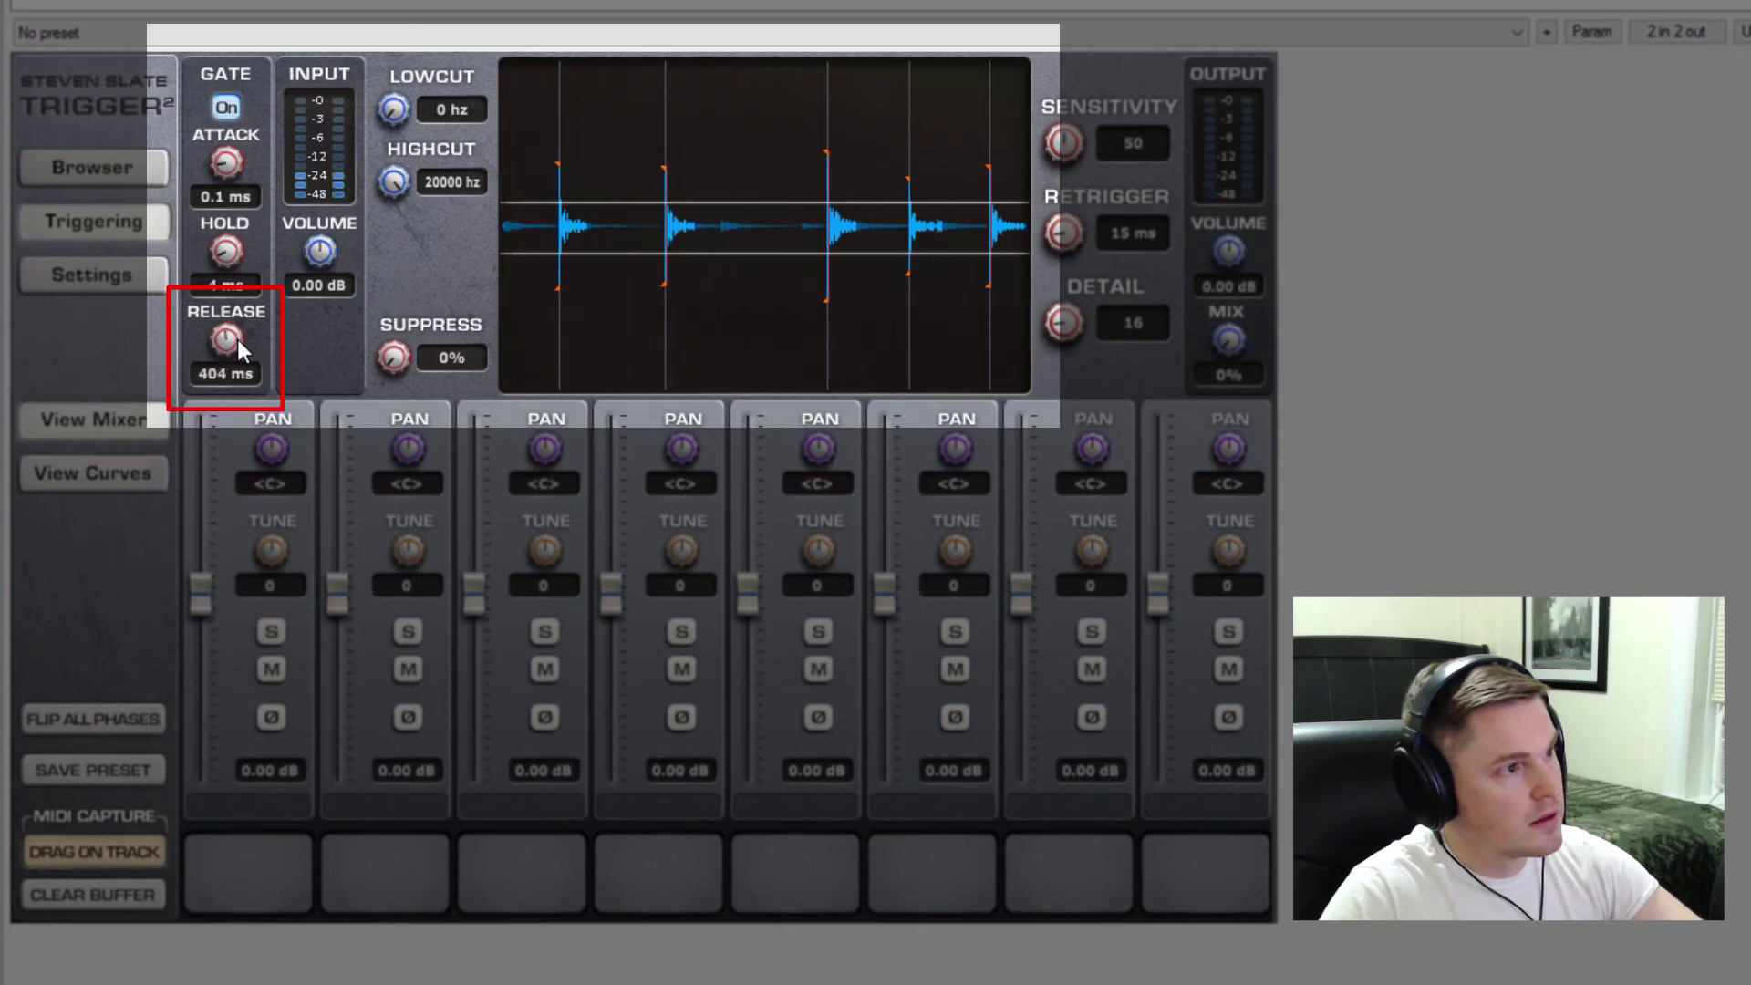
scroll(236, 340, up, 2)
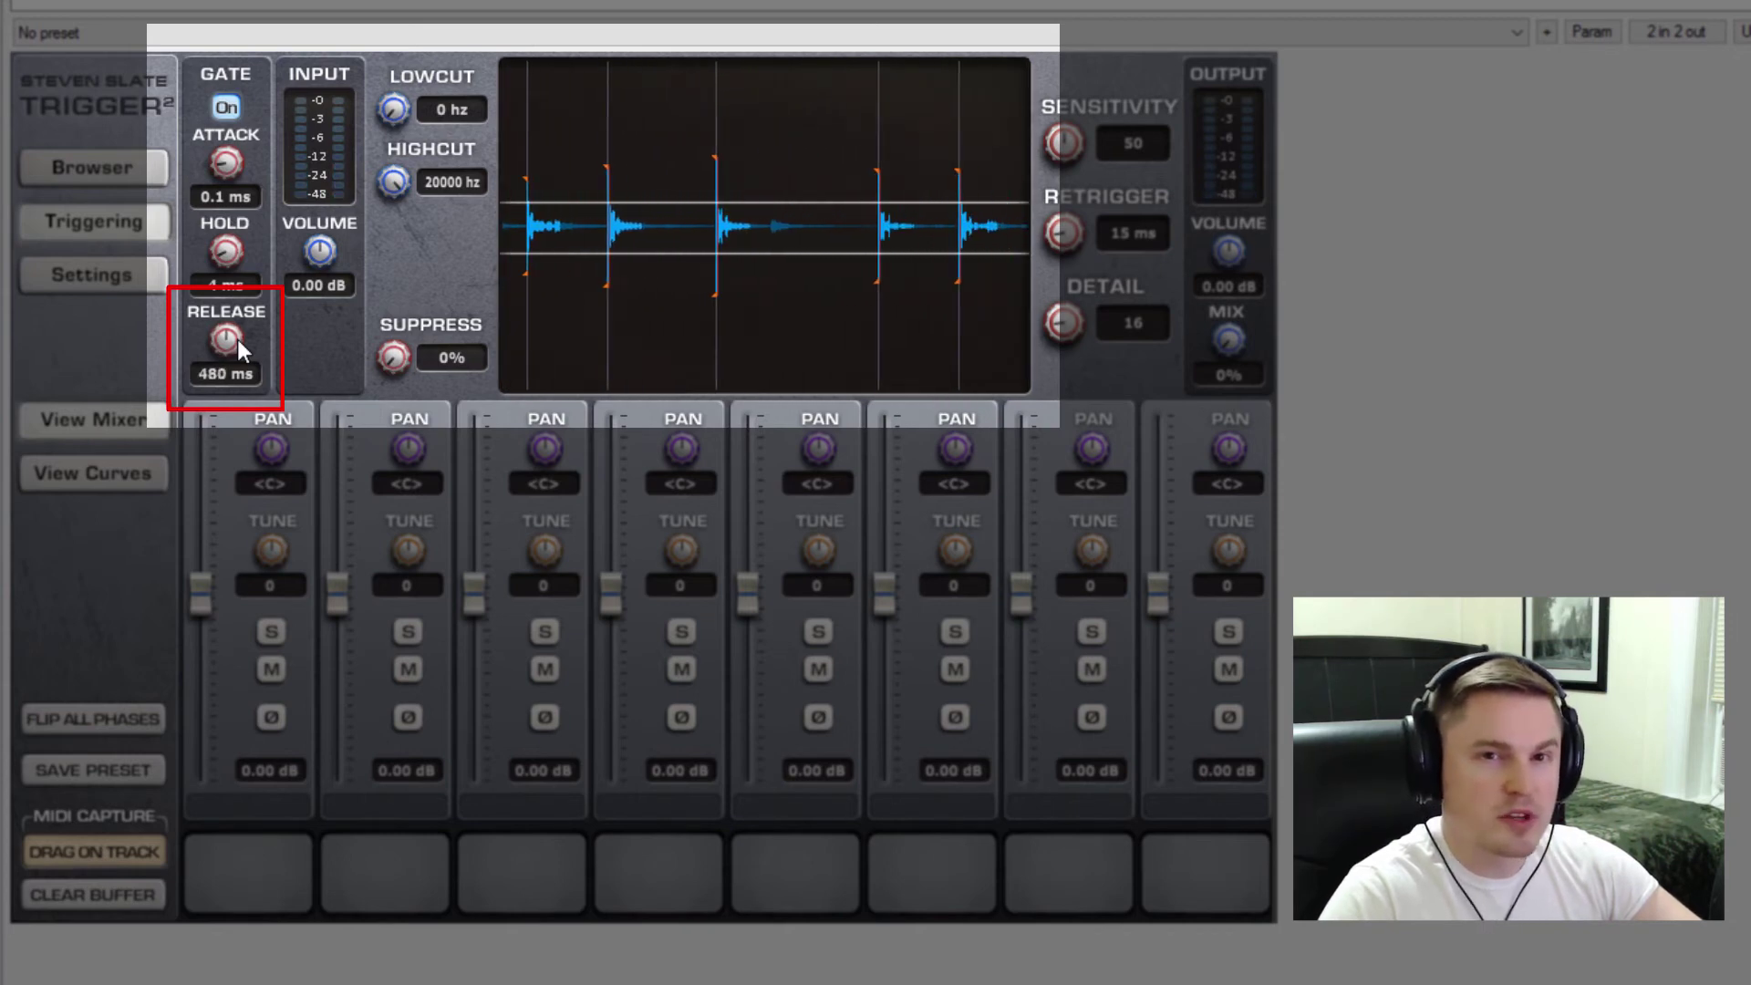
scroll(237, 339, up, 3)
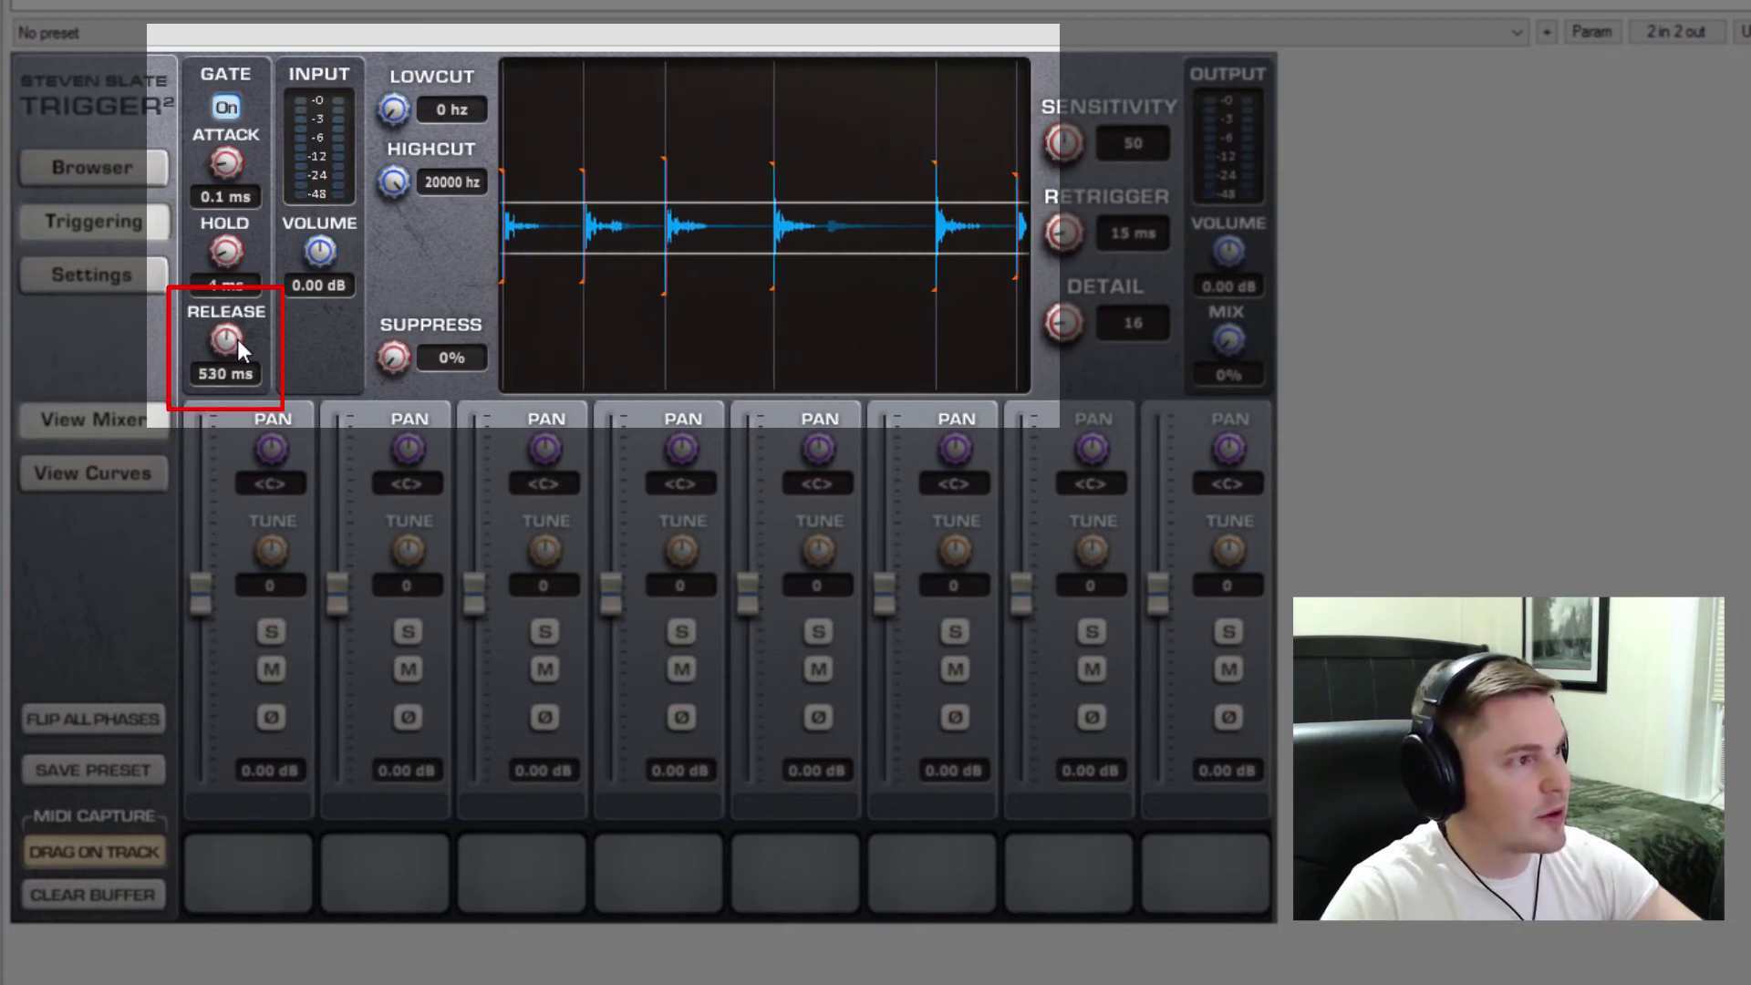
scroll(238, 341, up, 3)
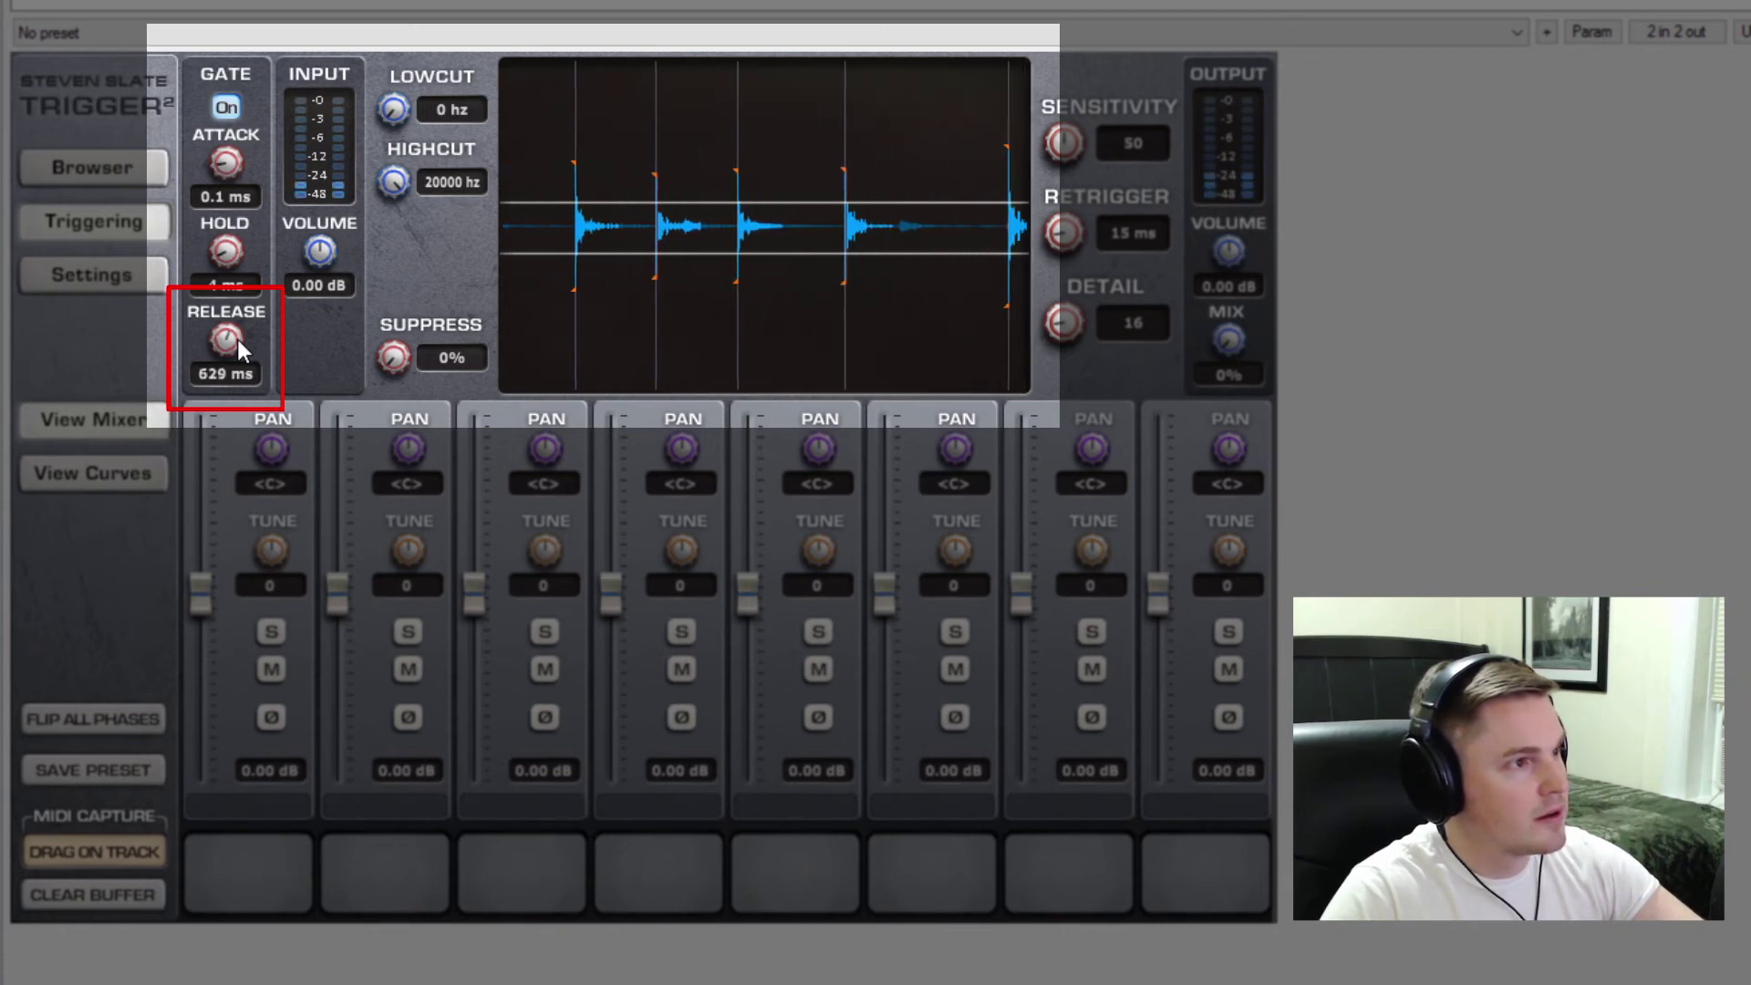
scroll(237, 340, up, 1)
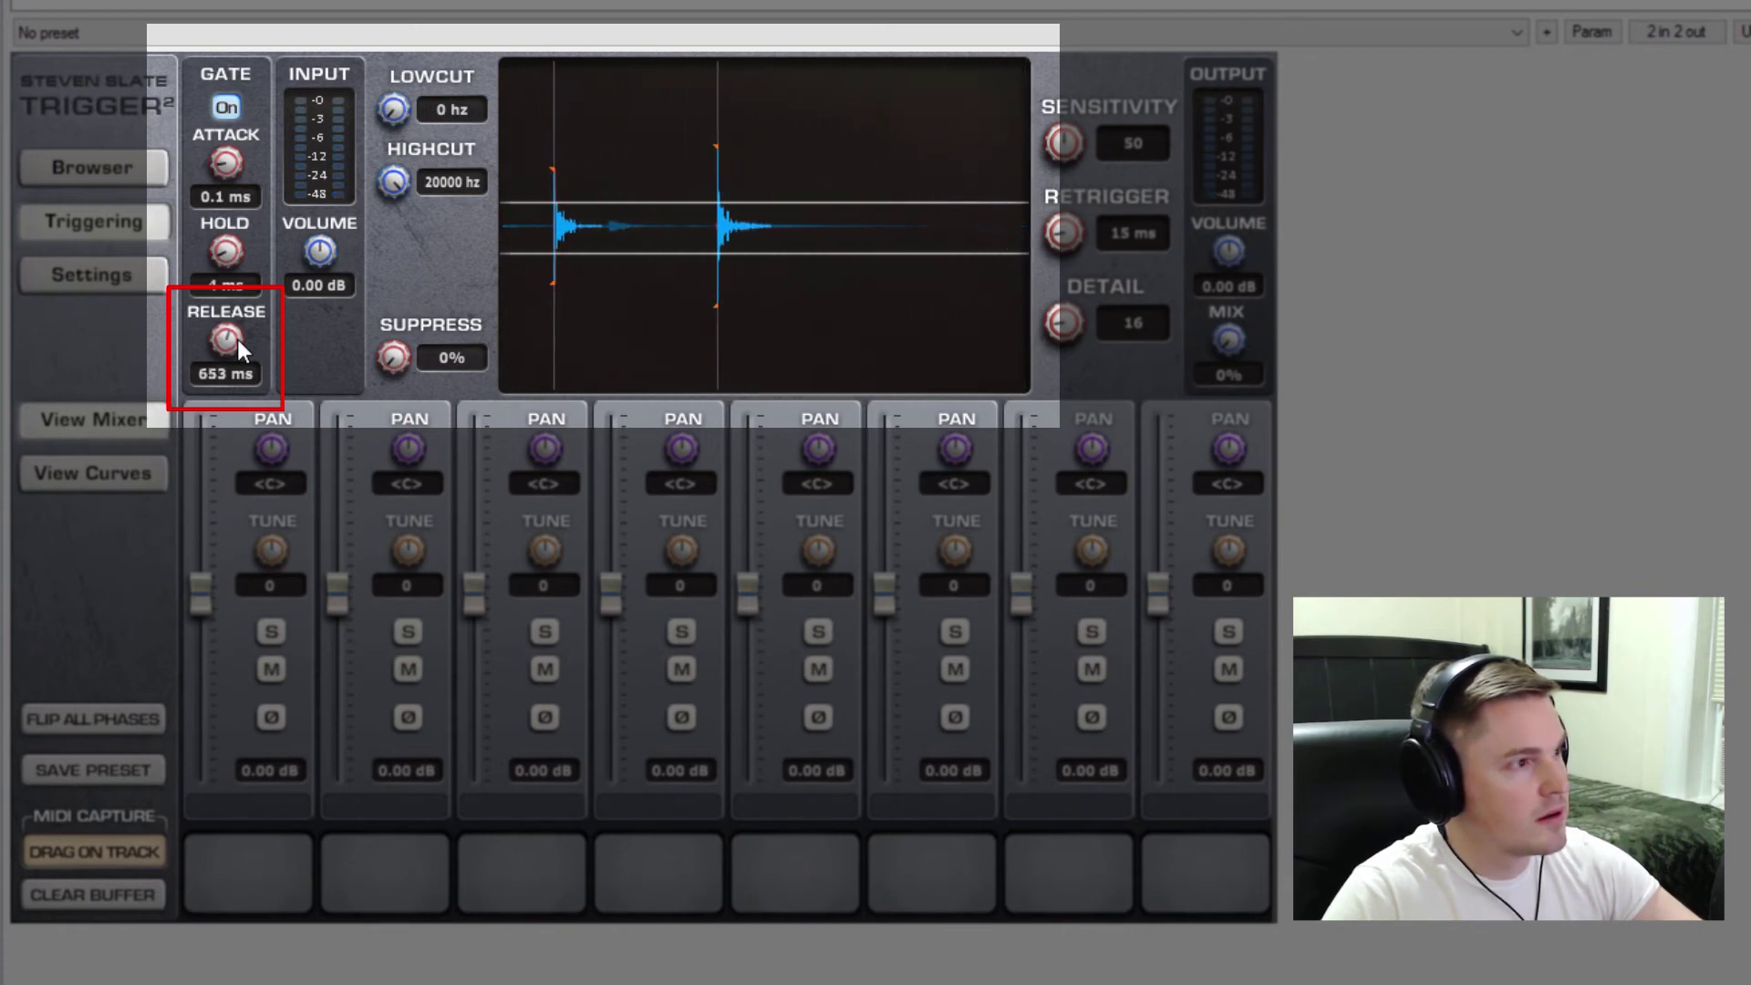
scroll(237, 339, up, 2)
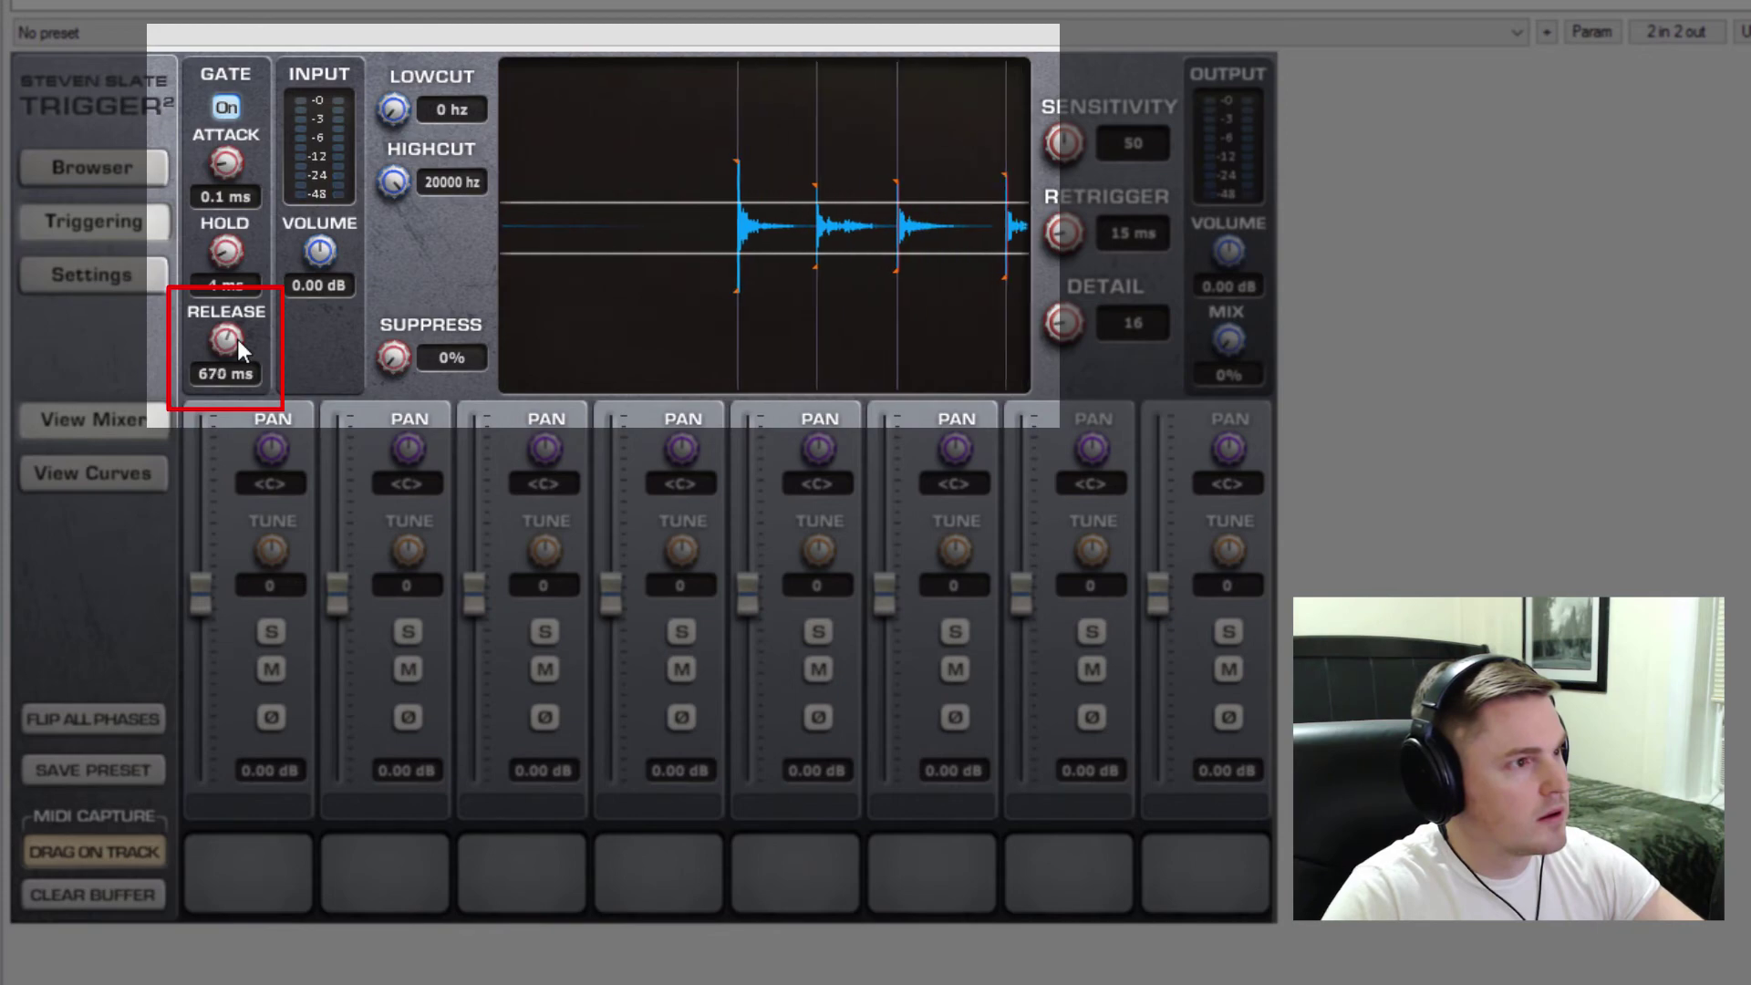
scroll(237, 340, down, 2)
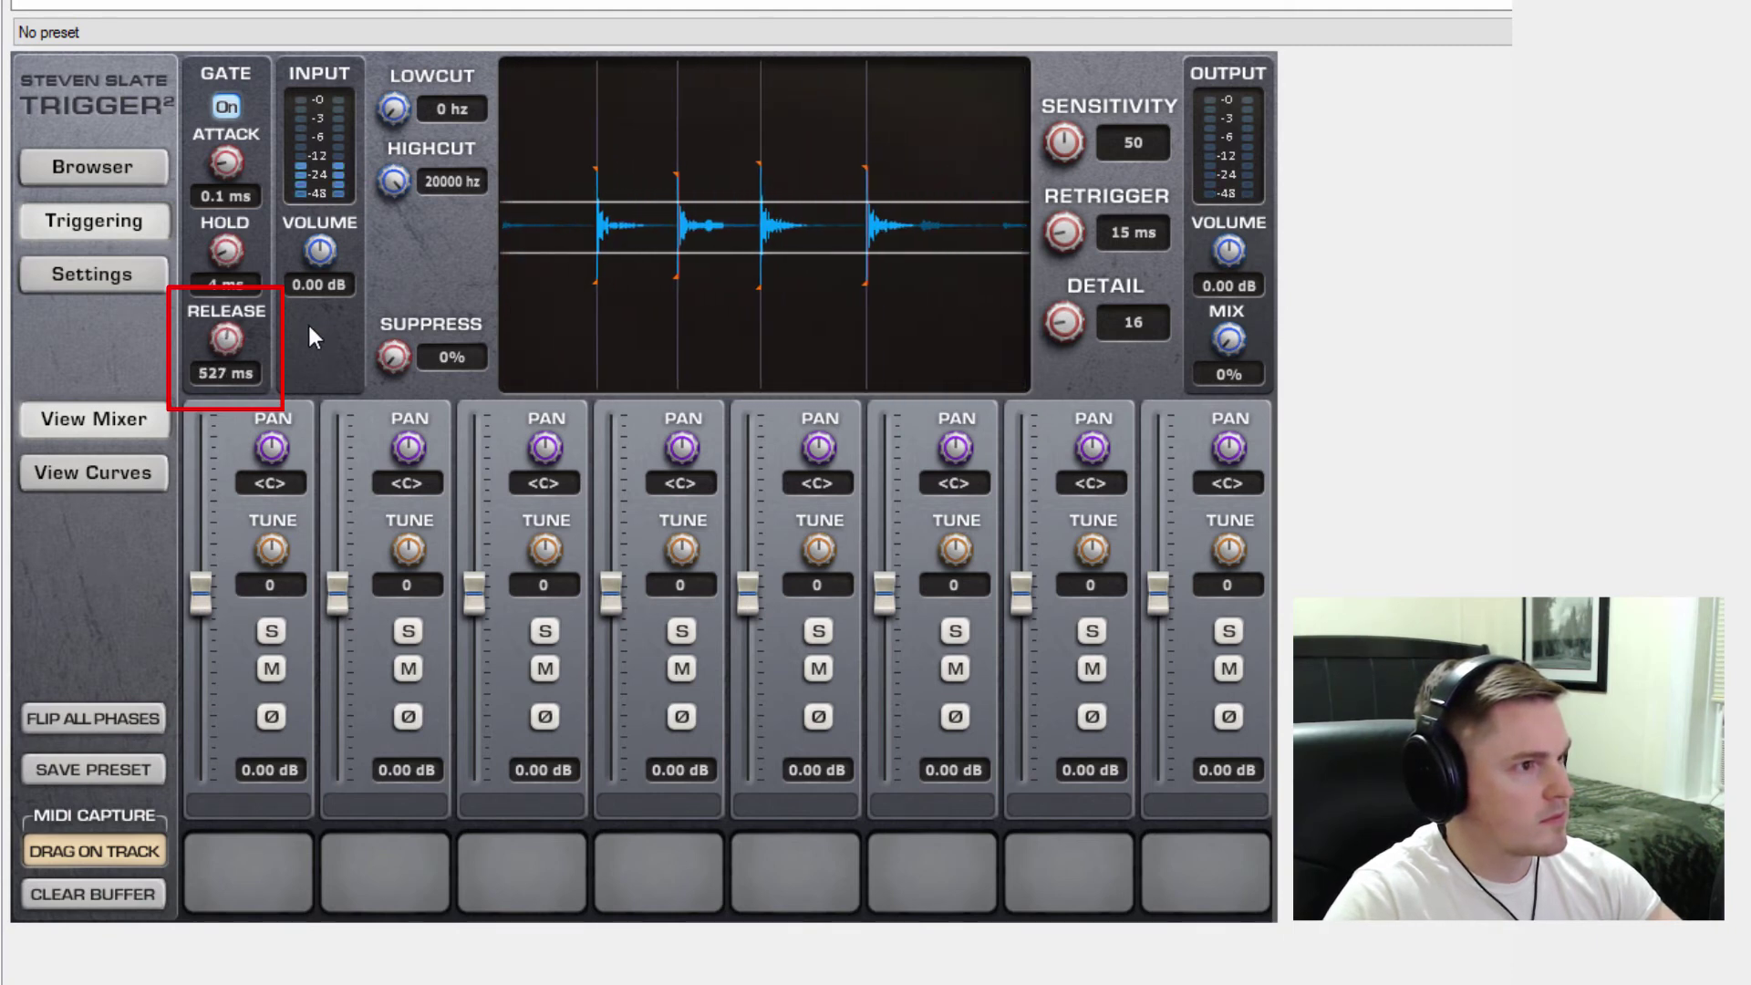
Step: Compare the playing kick with Trigger 2's gate off and on three times, leave the gate on and stop playback
click(225, 103)
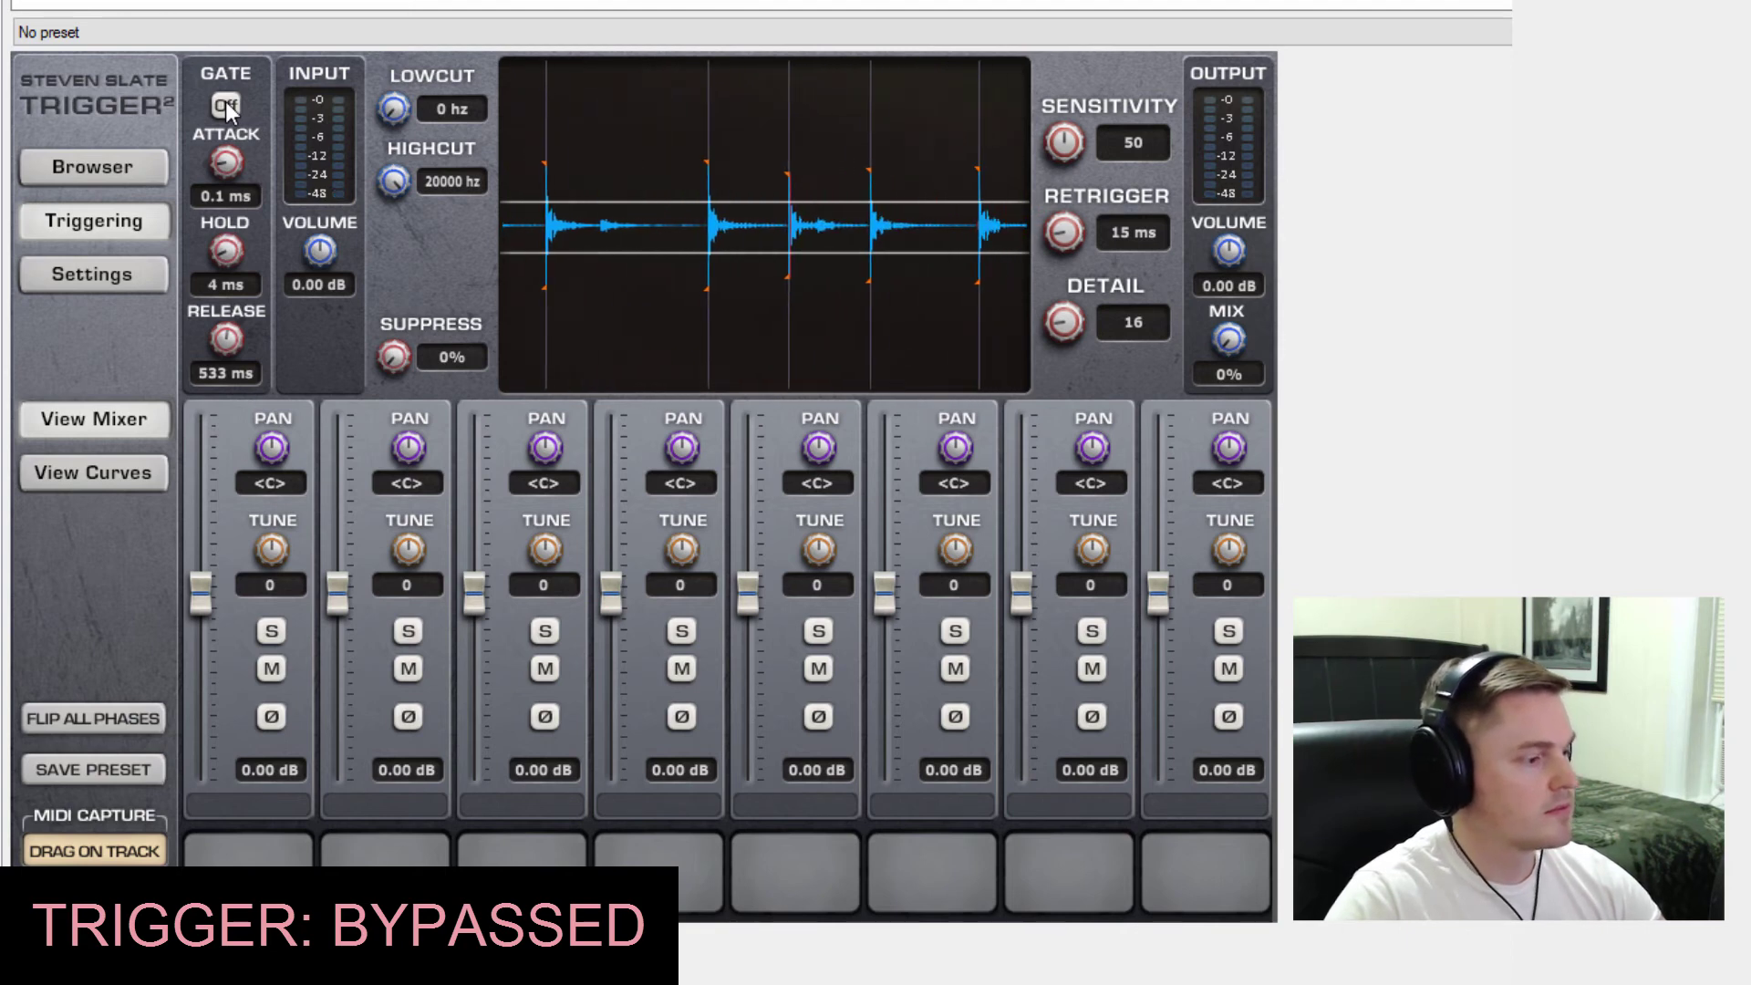
click(226, 106)
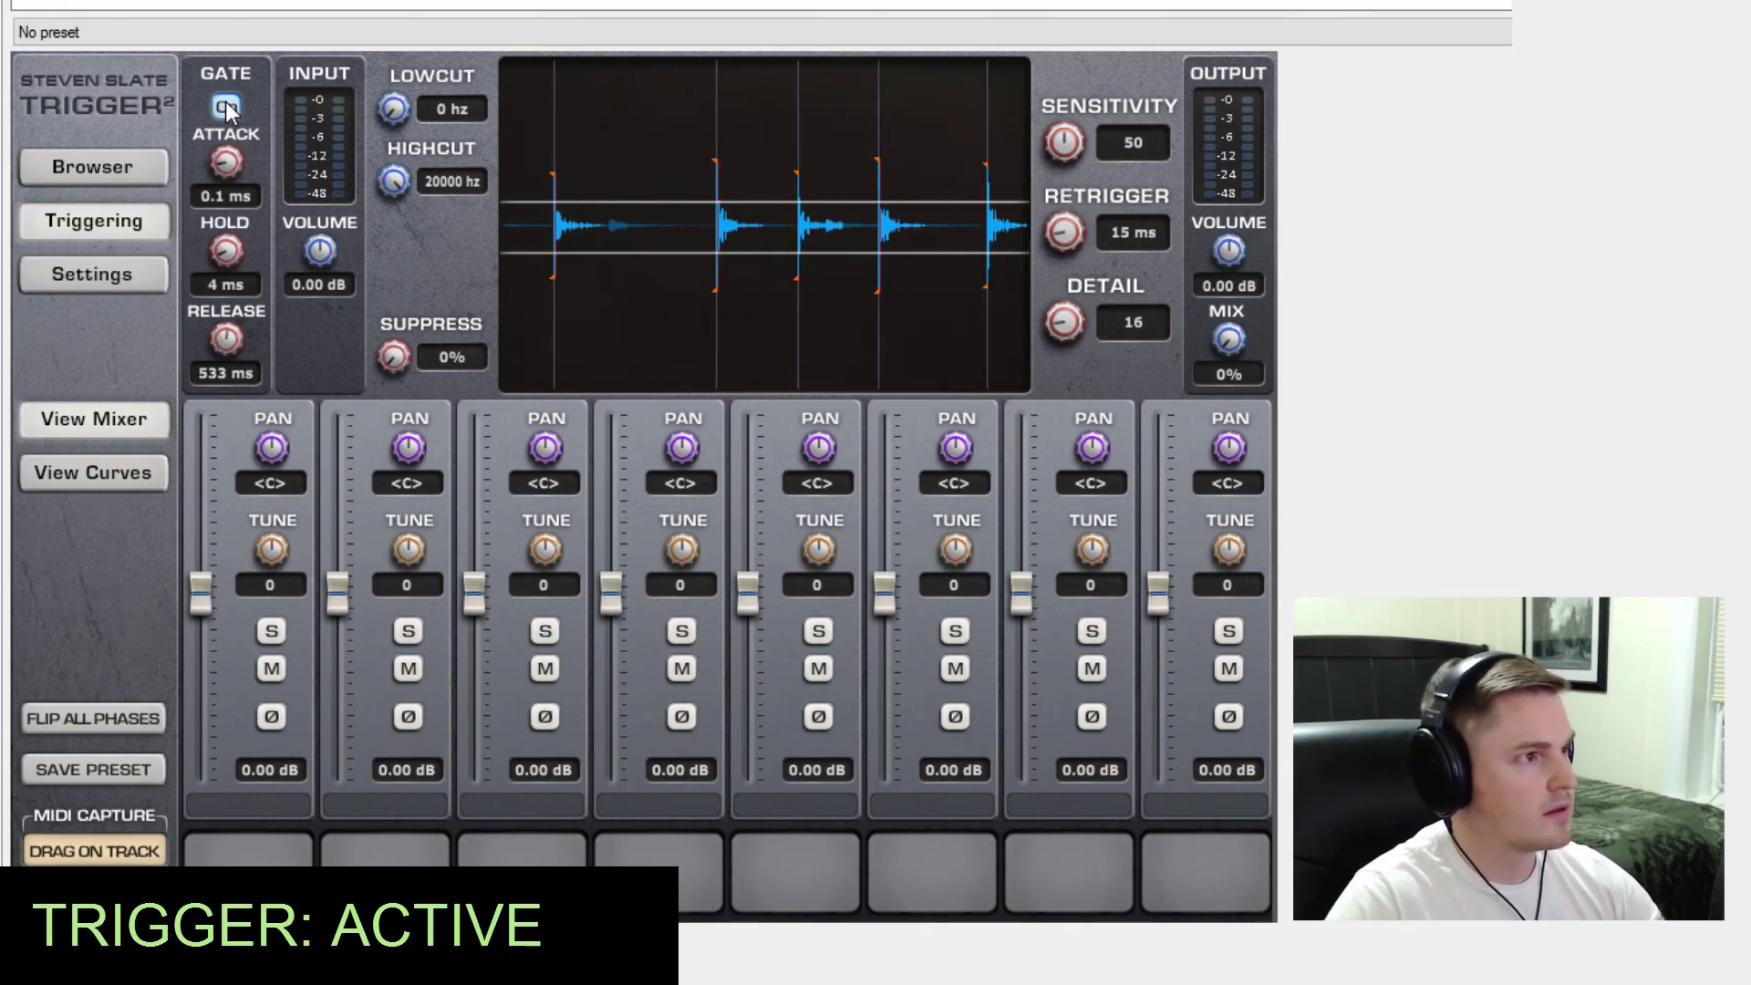
click(226, 107)
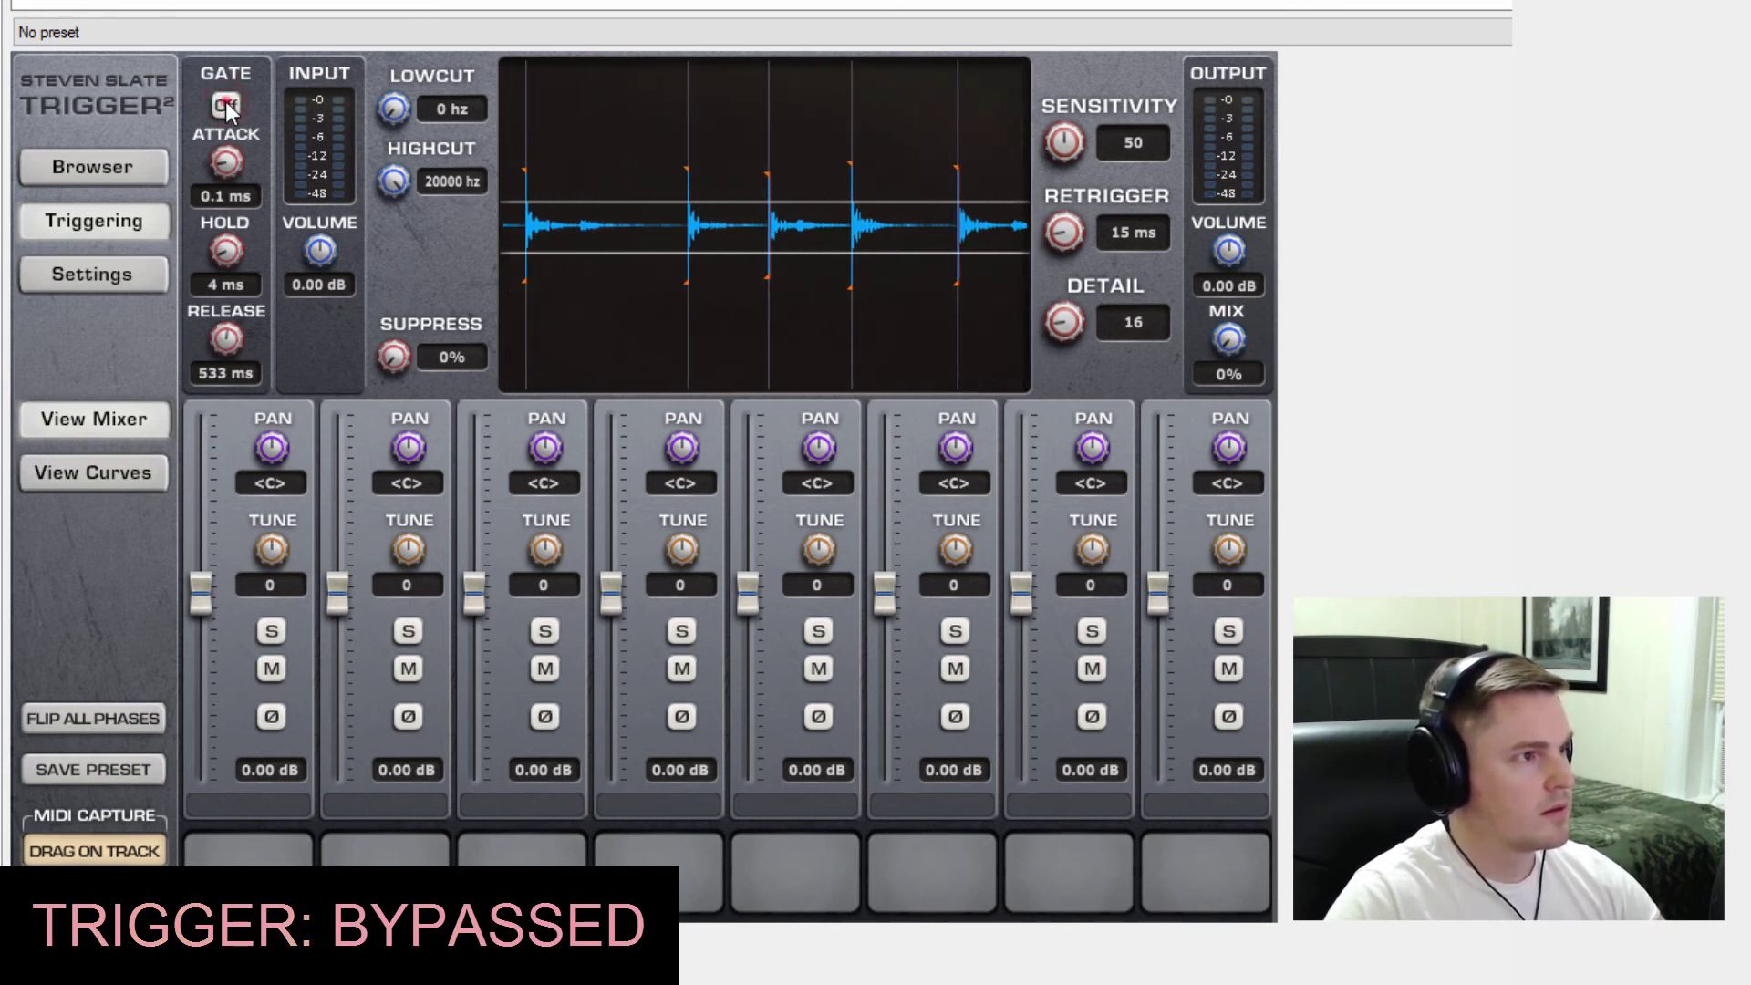
click(227, 105)
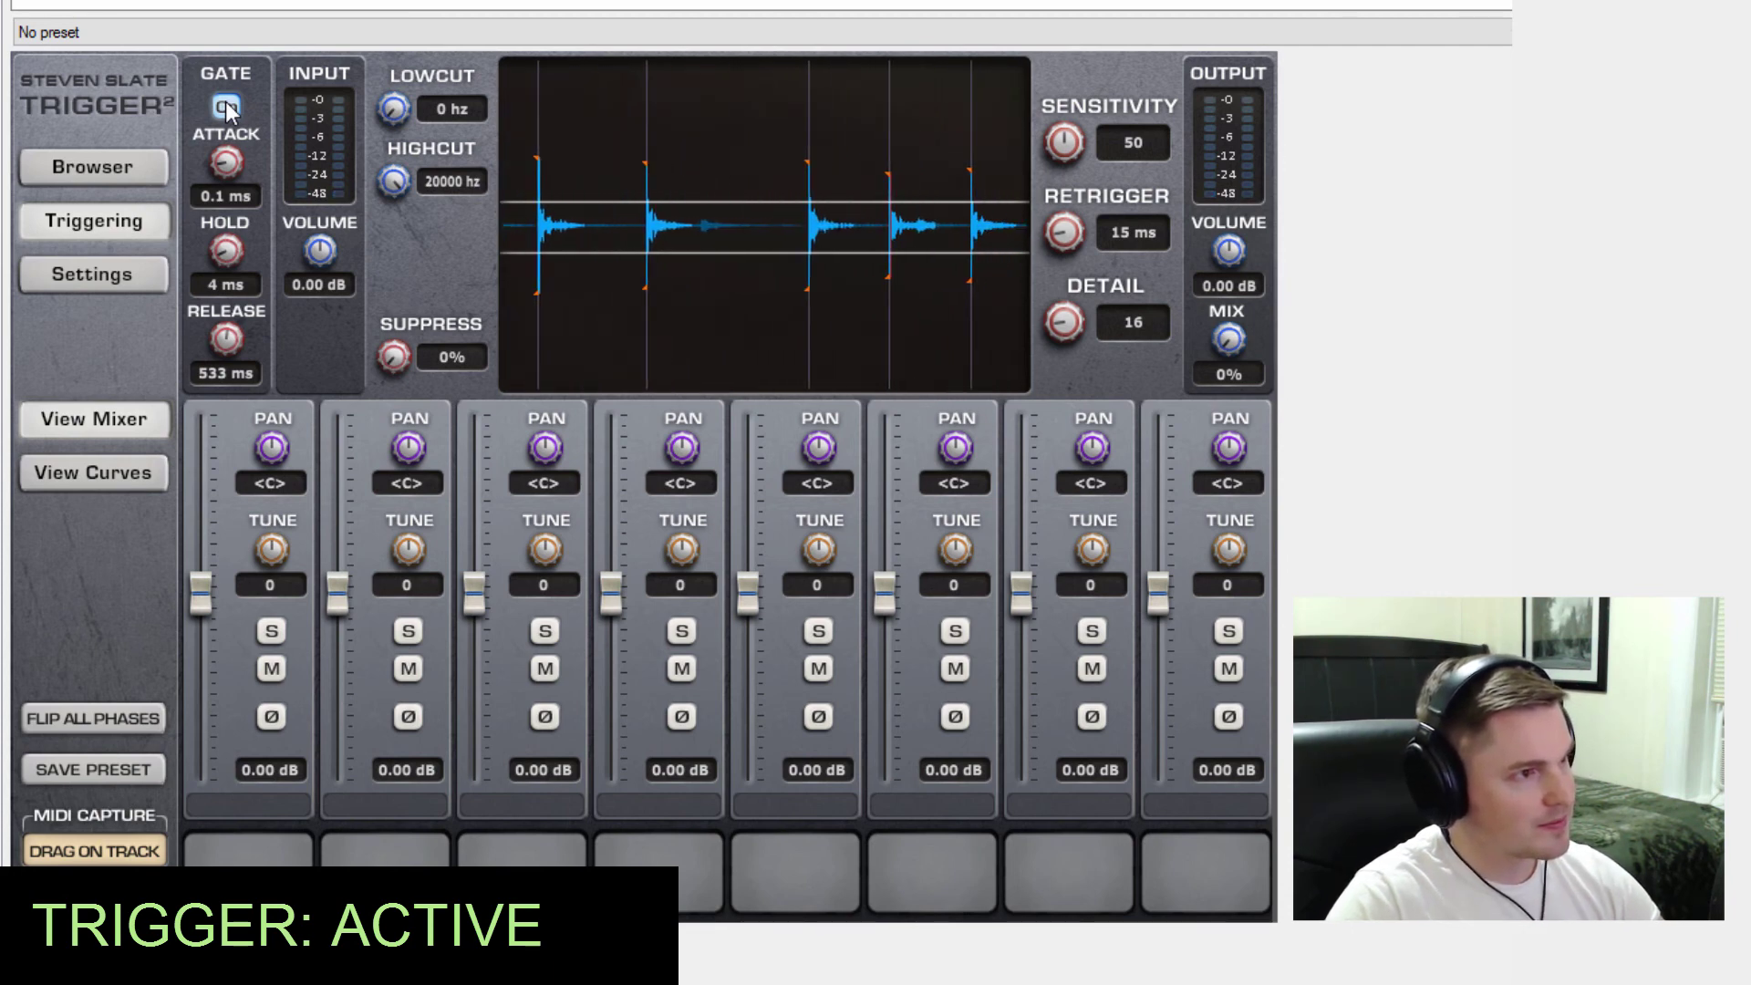
click(227, 104)
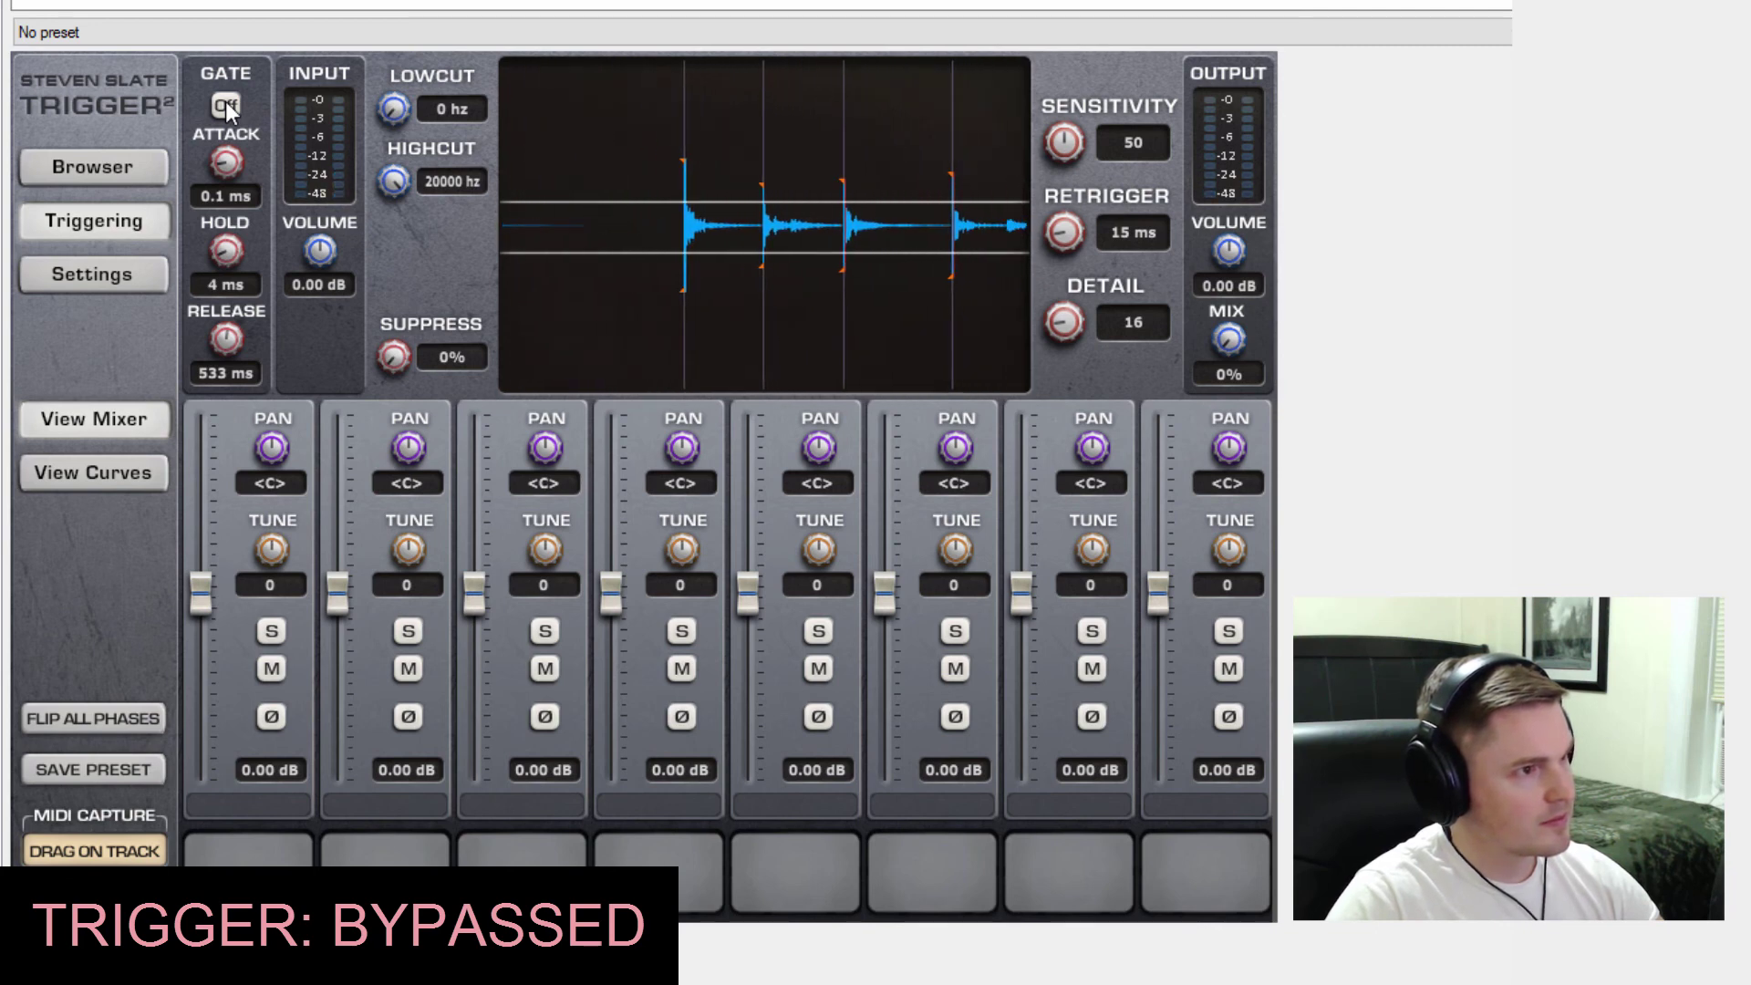
click(225, 103)
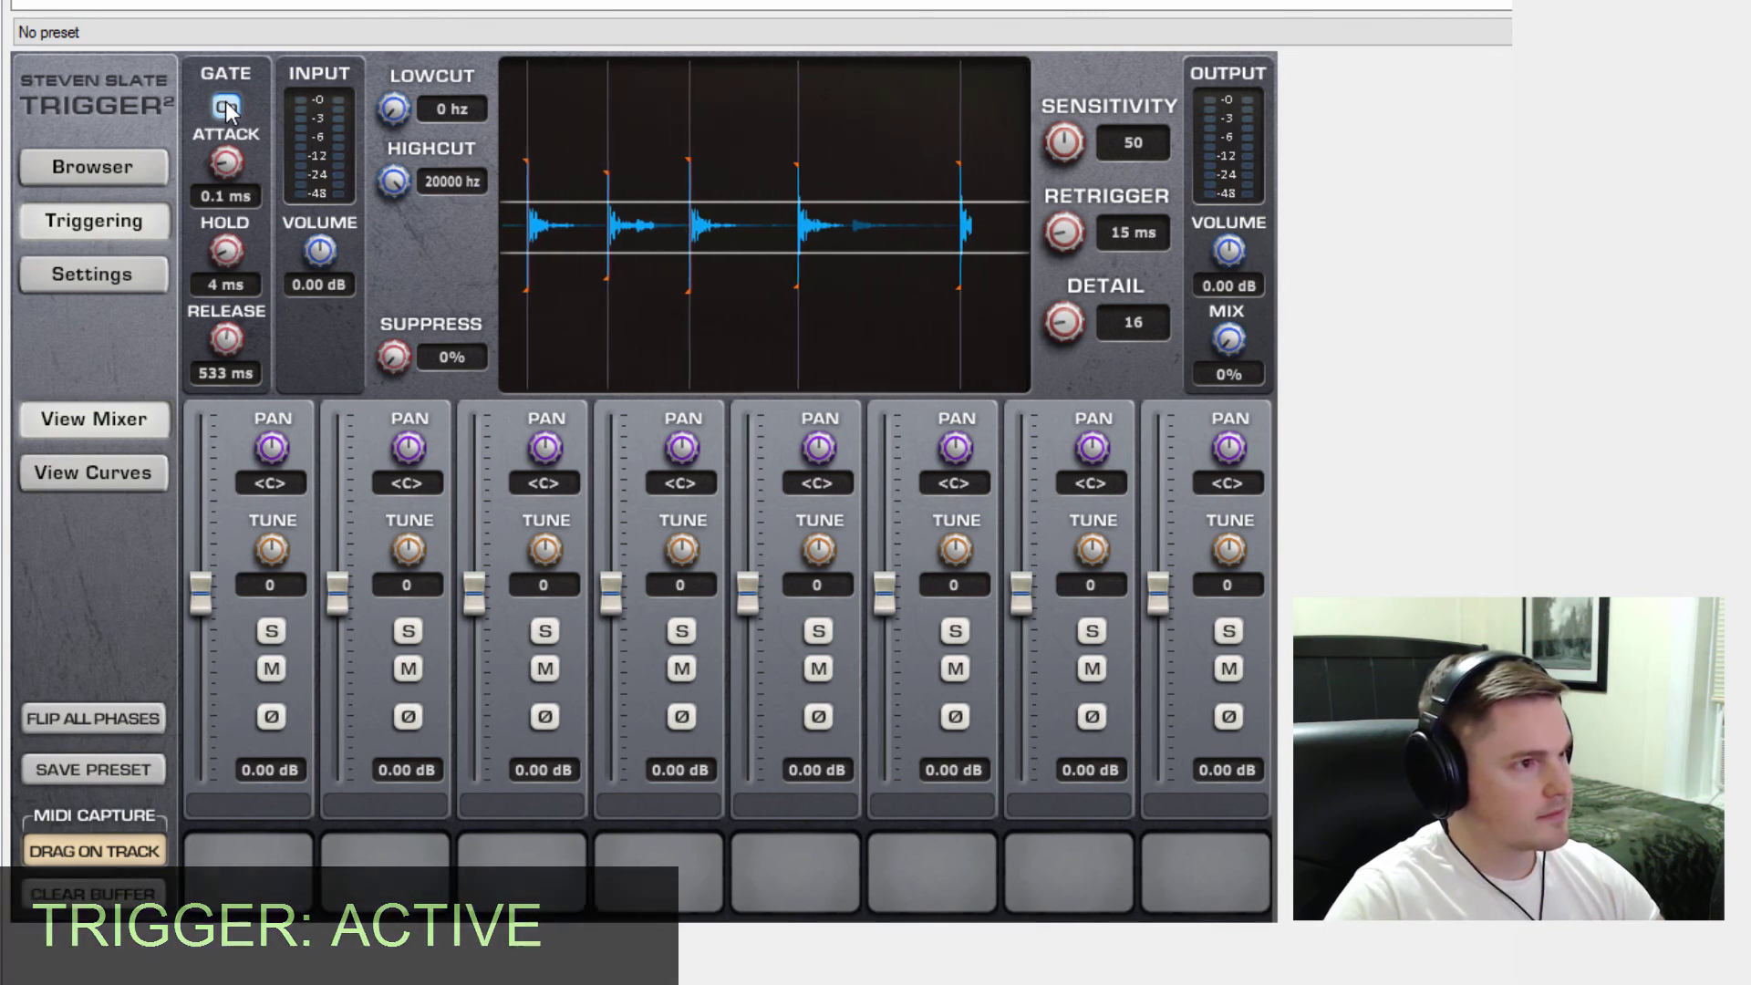
key(space)
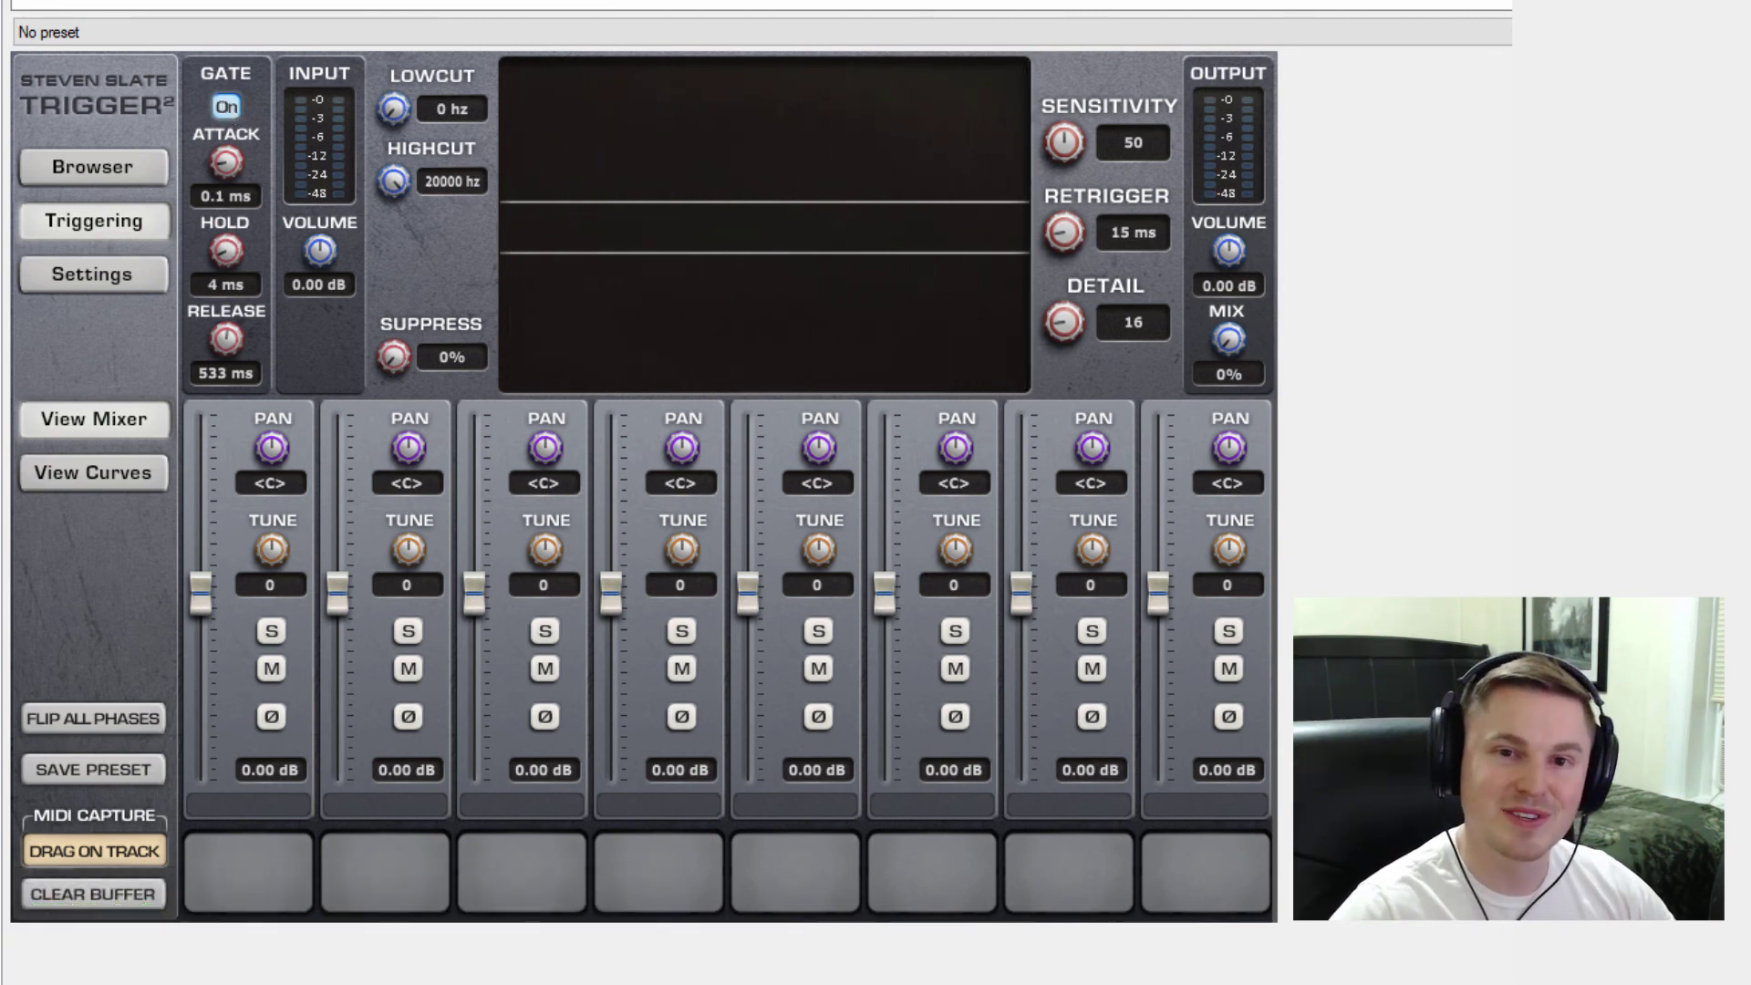